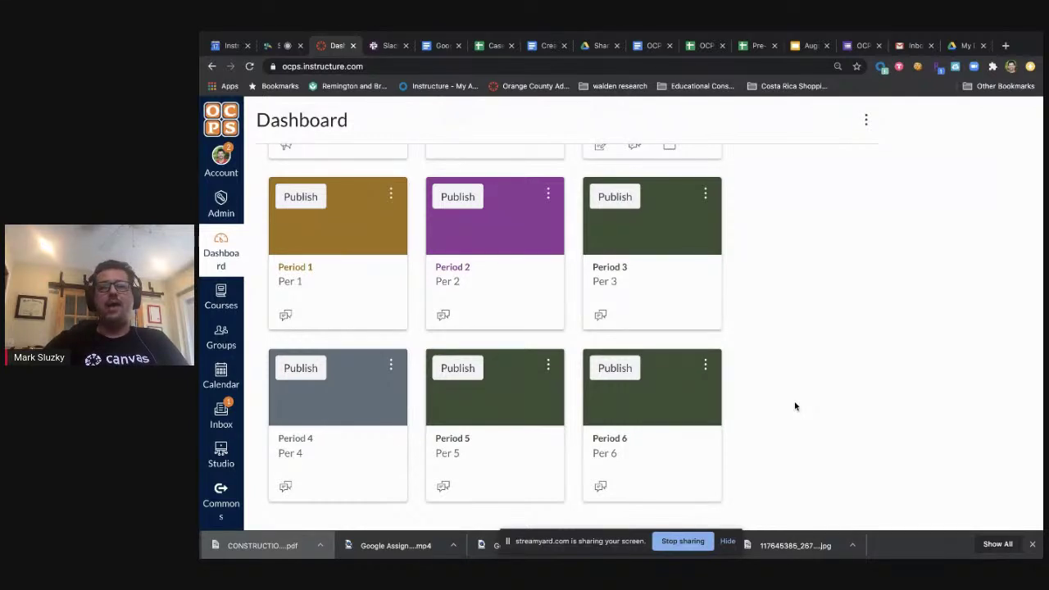
Open the Period 1 course and copy its course ID, 1327614, from the page address
scroll(794, 406, "up", 1)
scroll(794, 406, "down", 2)
scroll(794, 405, "up", 1)
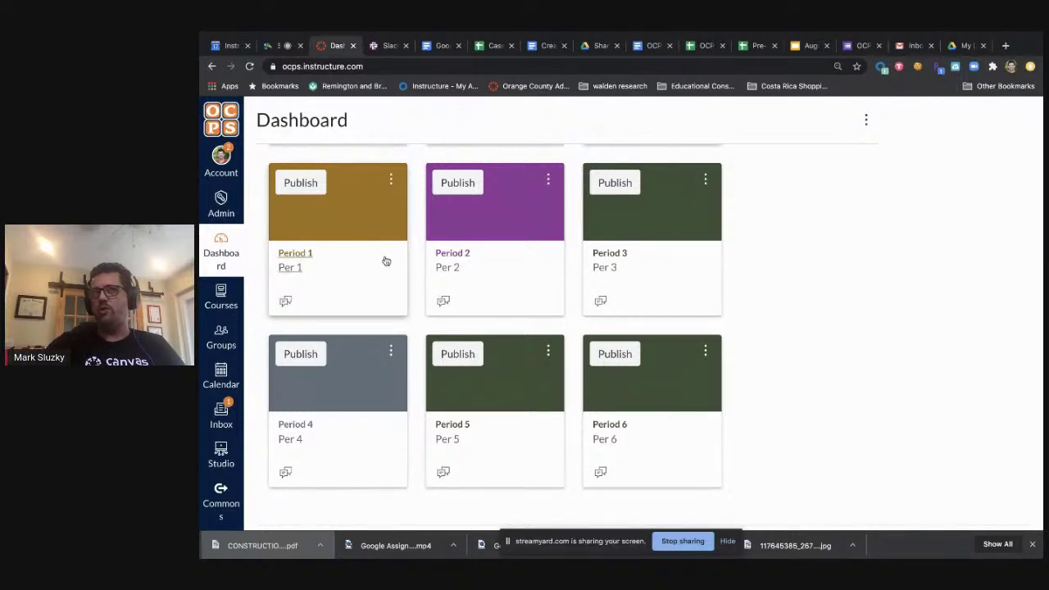
left_click(305, 255)
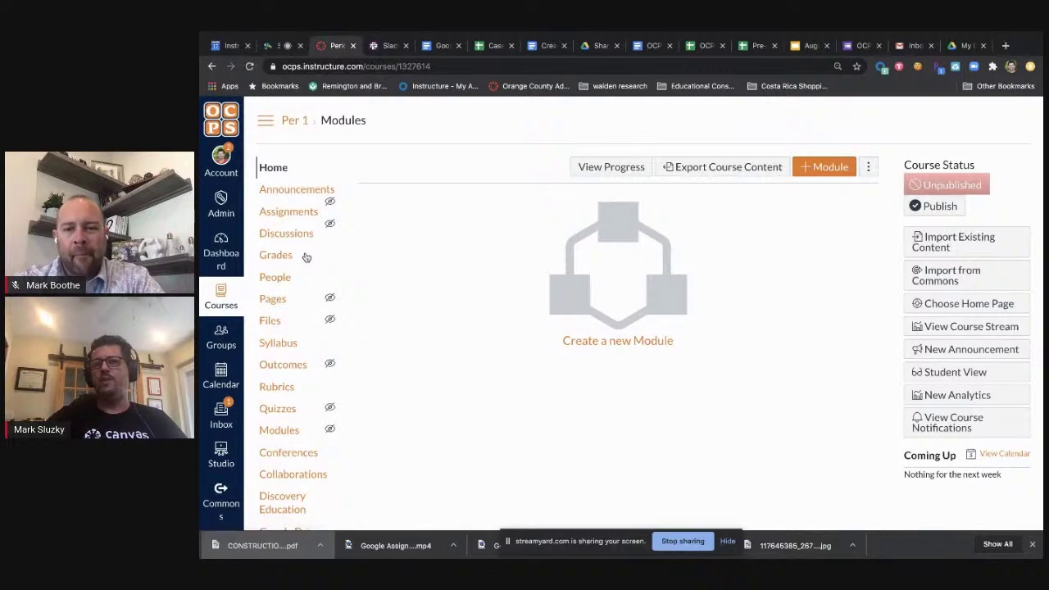
left_click(469, 66)
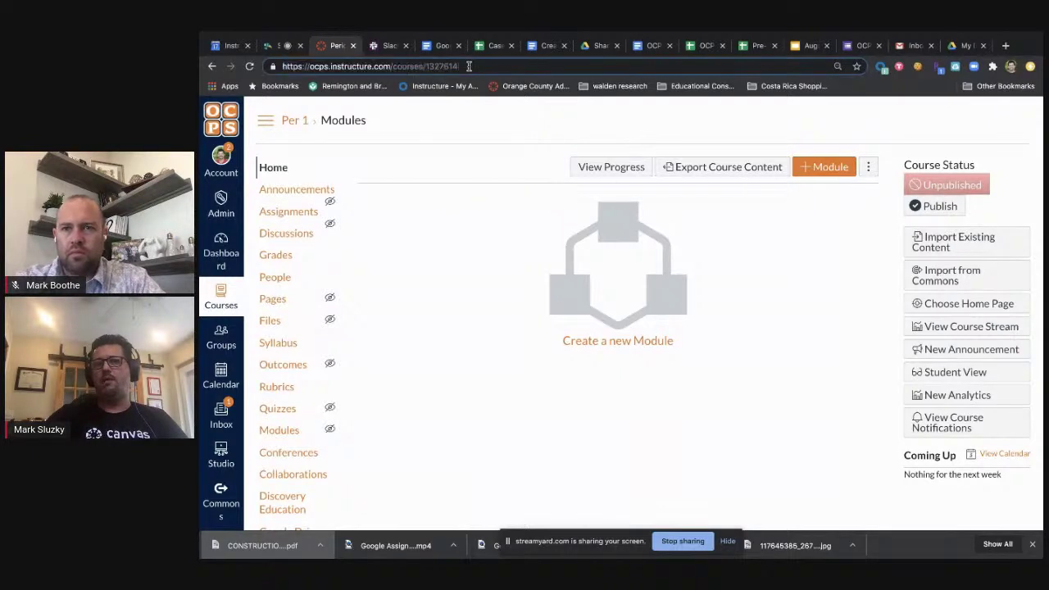
double_click(469, 66)
key("ctrl+c")
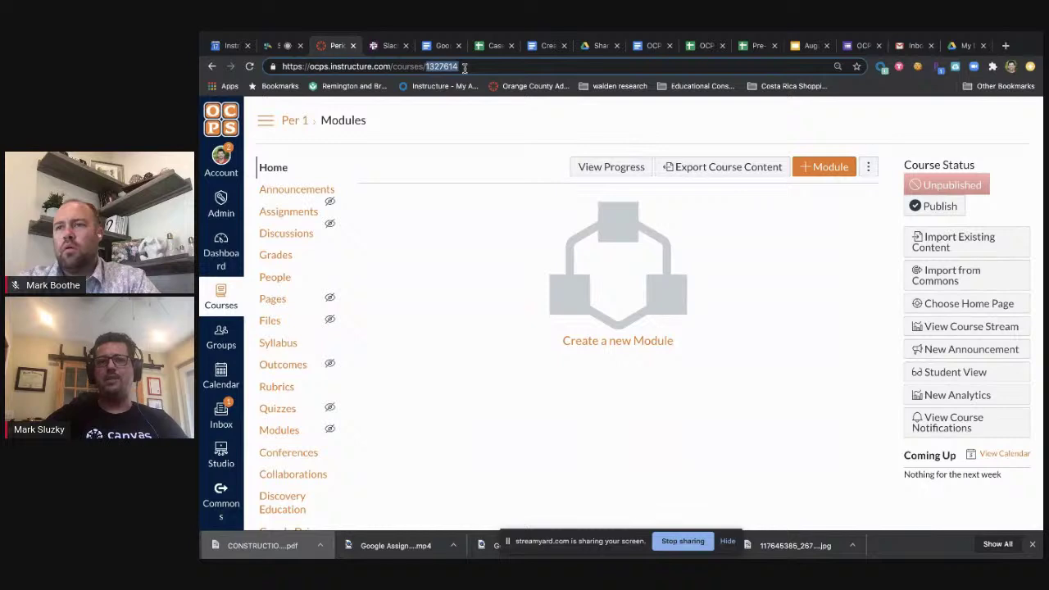
Return to the dashboard and open the settings of the unpublished Period 2 course
left_click(232, 257)
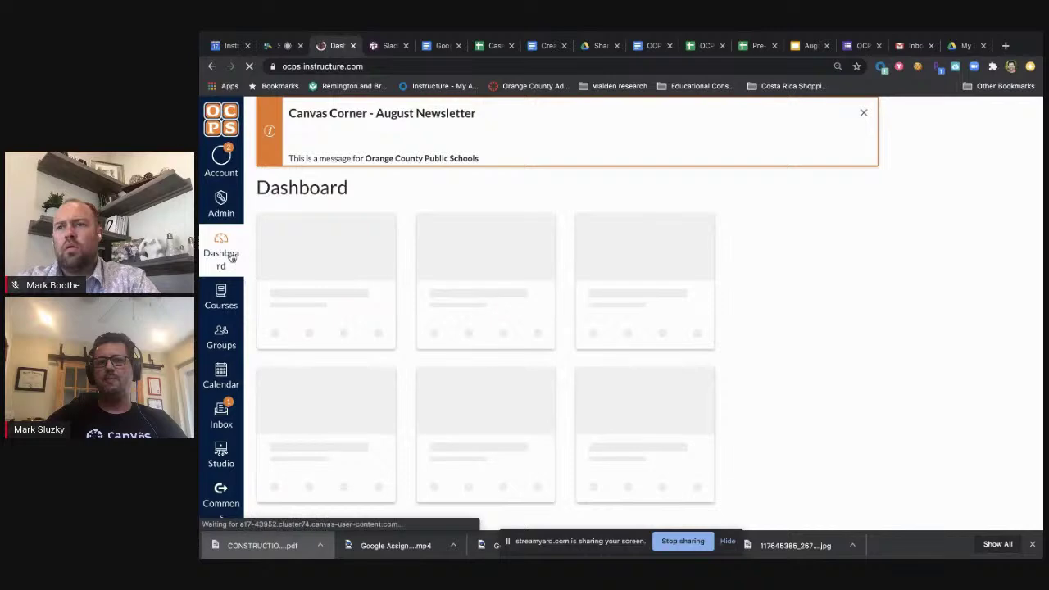
scroll(767, 404, "down", 5)
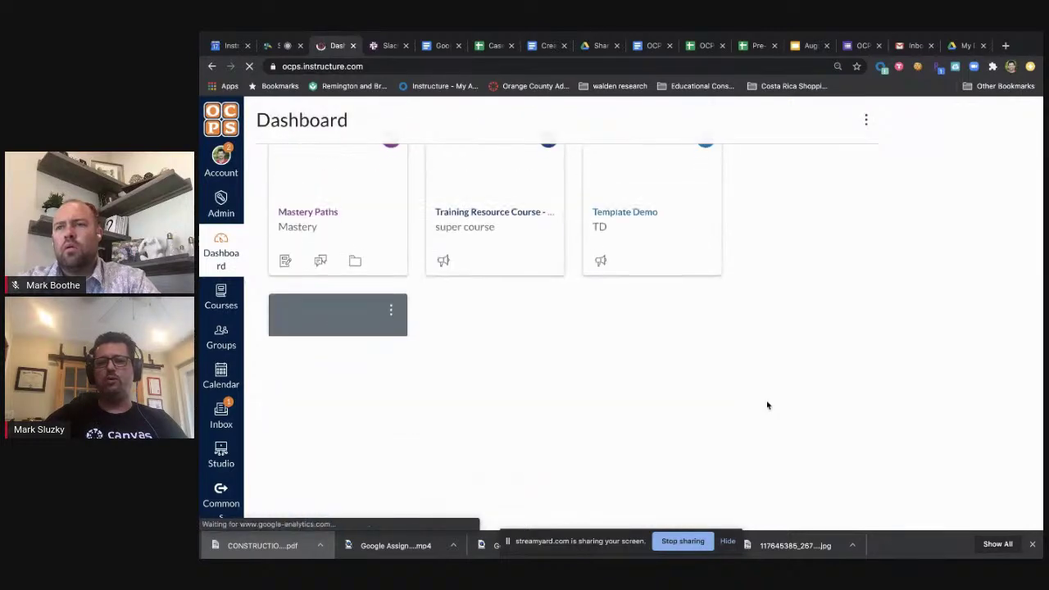
scroll(767, 404, "down", 5)
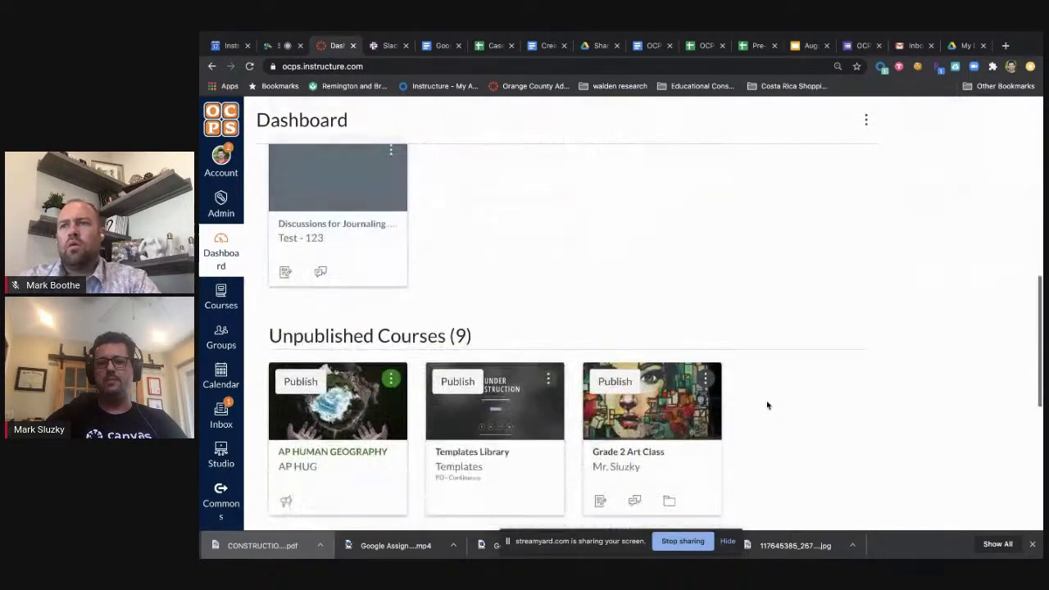
scroll(767, 404, "down", 3)
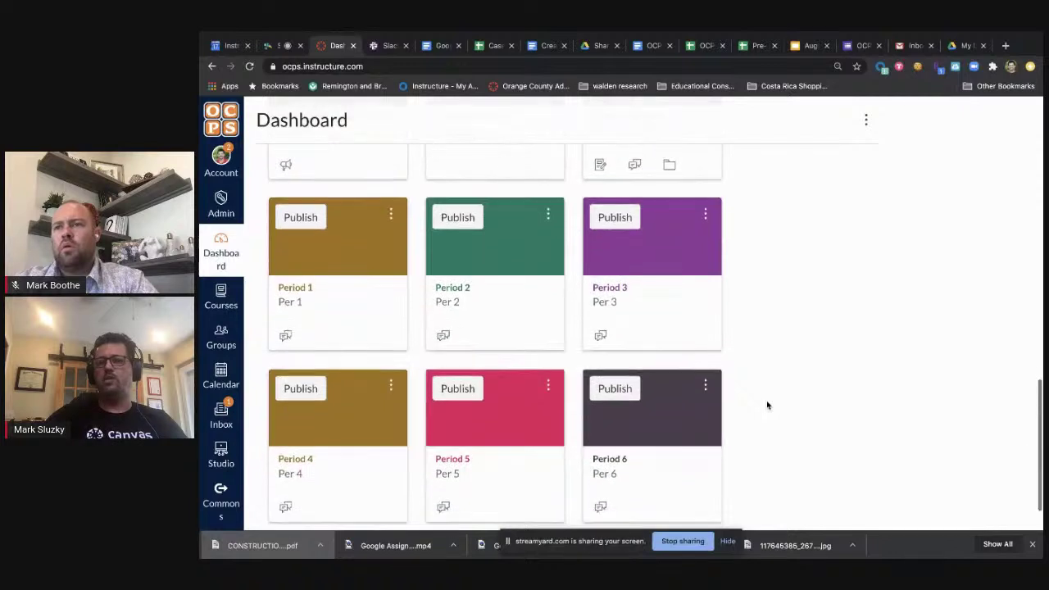
left_click(462, 292)
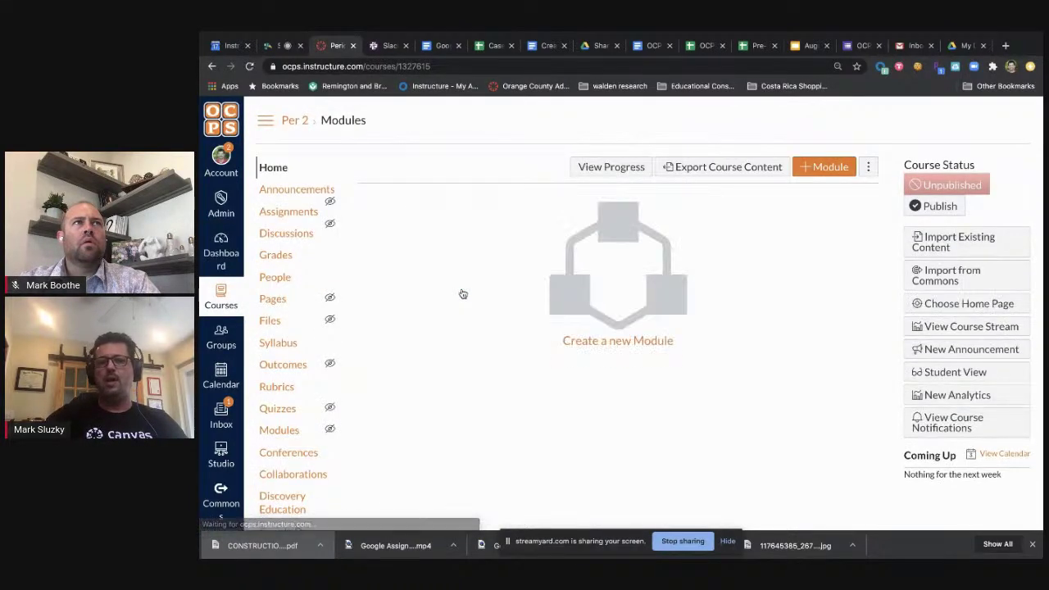
scroll(352, 317, "down", 4)
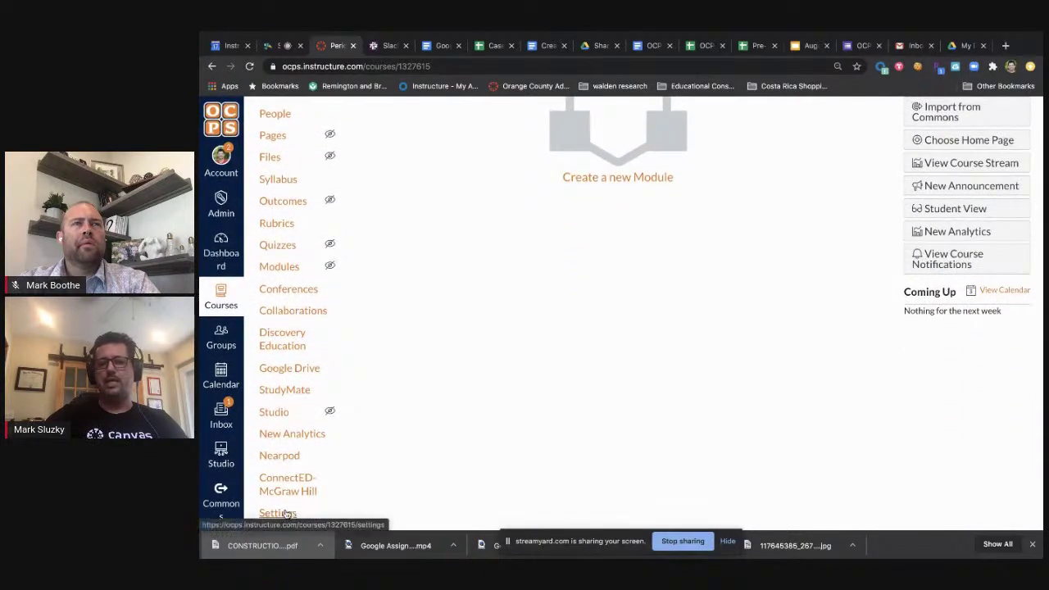
left_click(286, 514)
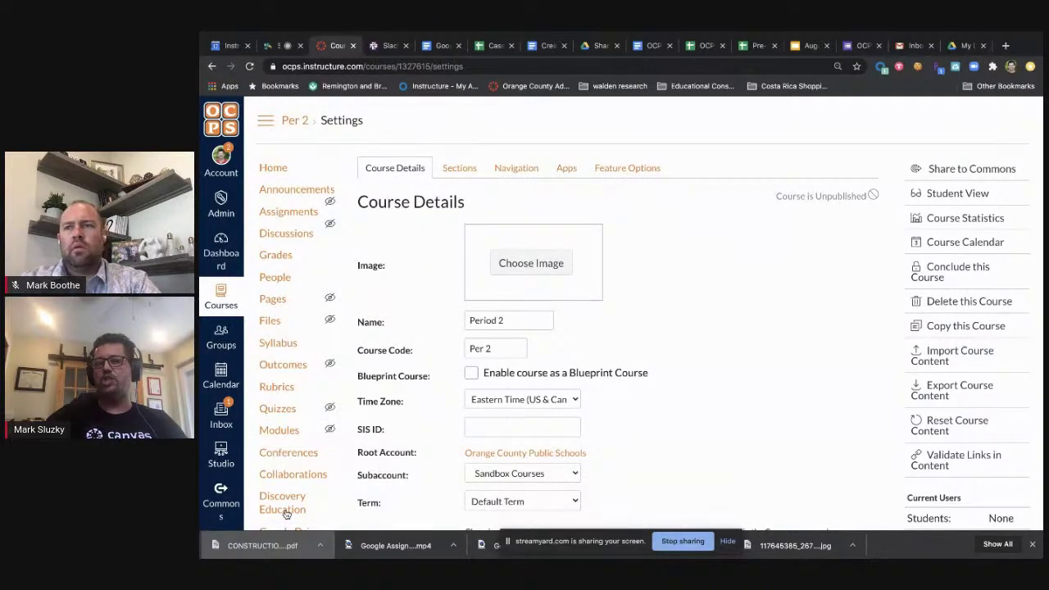
Cross-list the Period 2 section into the Period 1 course using course ID 1327614
left_click(466, 170)
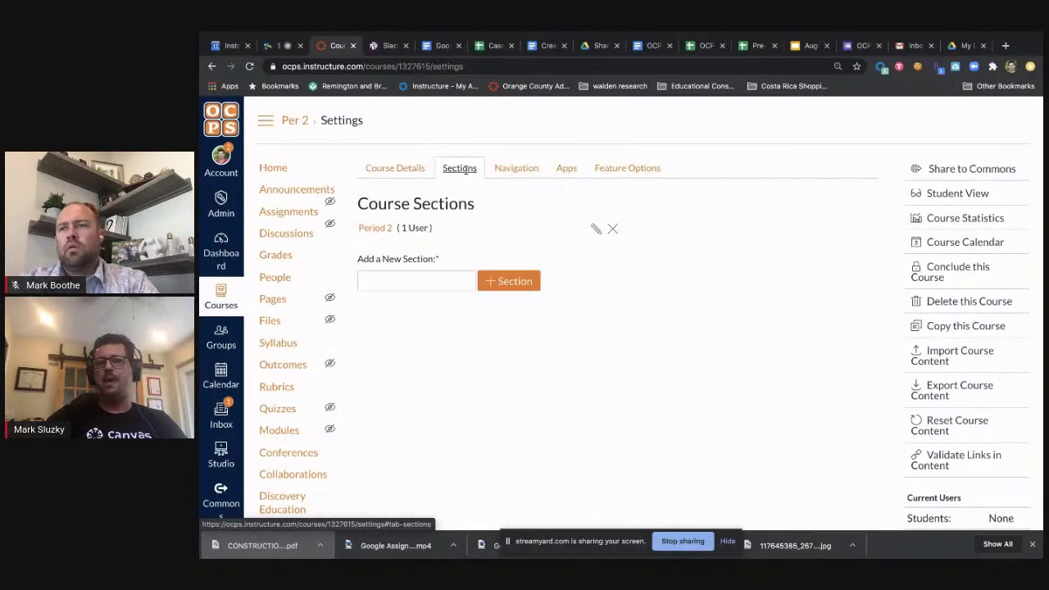
left_click(373, 229)
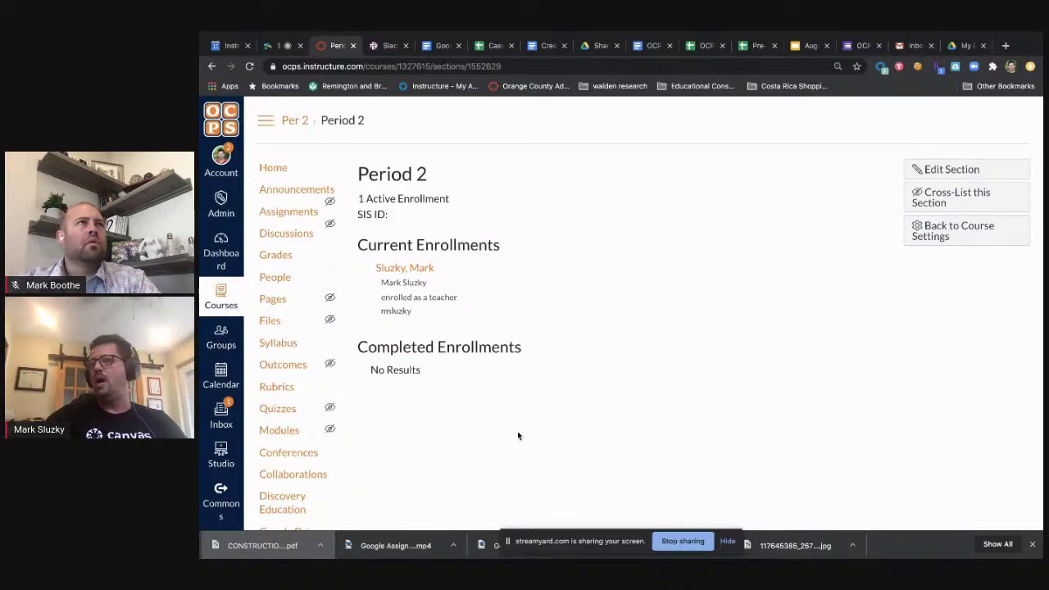
left_click(934, 203)
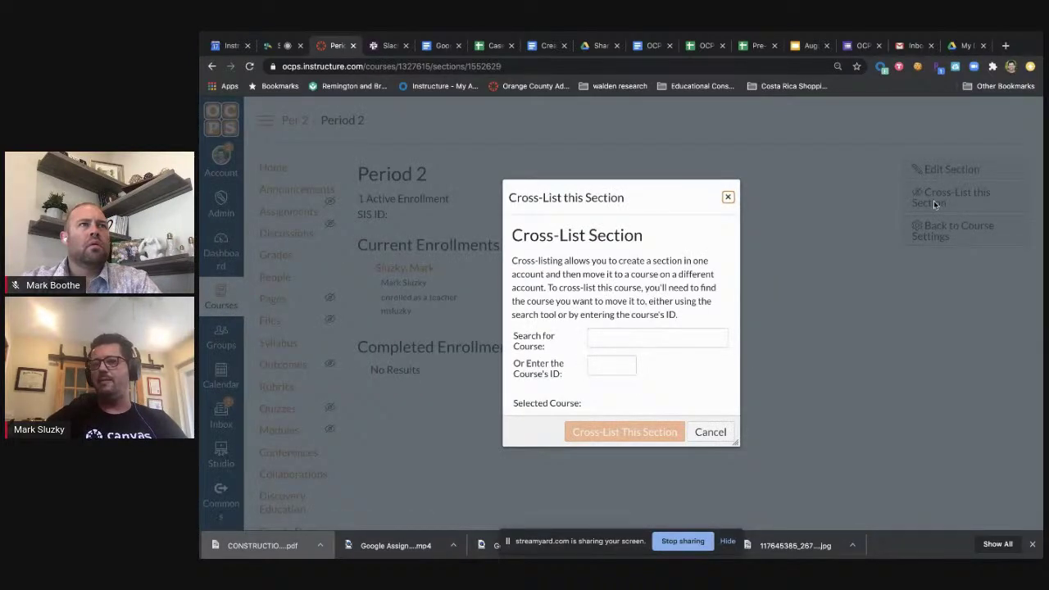
left_click(608, 372)
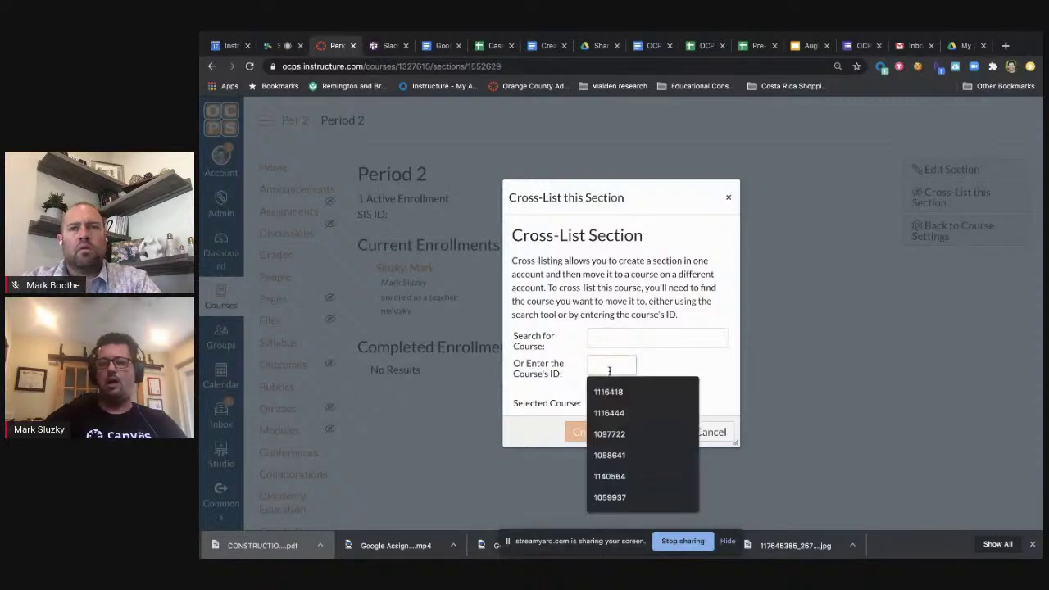
key("ctrl+v")
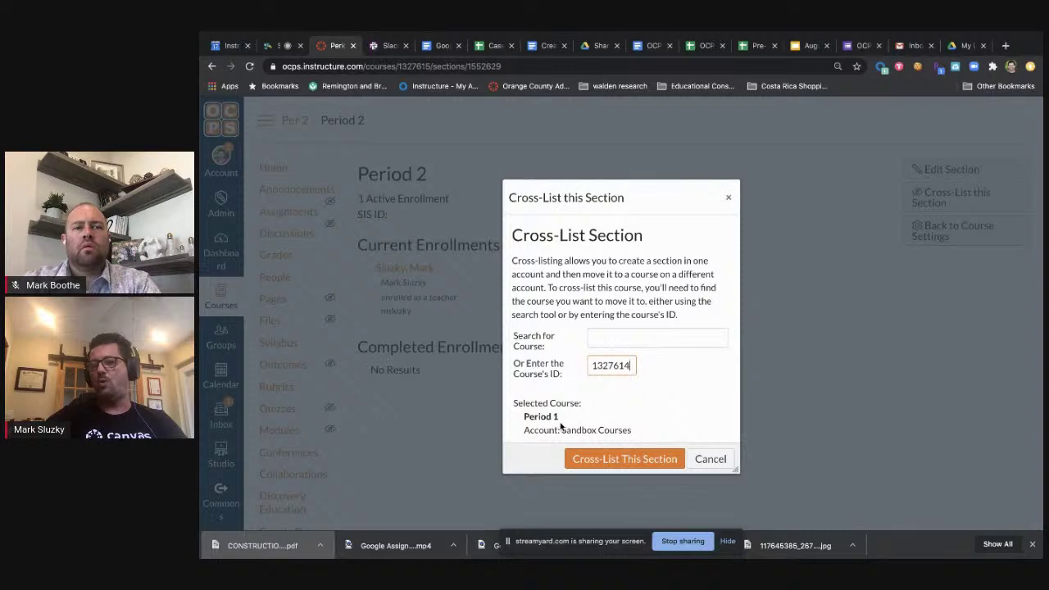
left_click(603, 466)
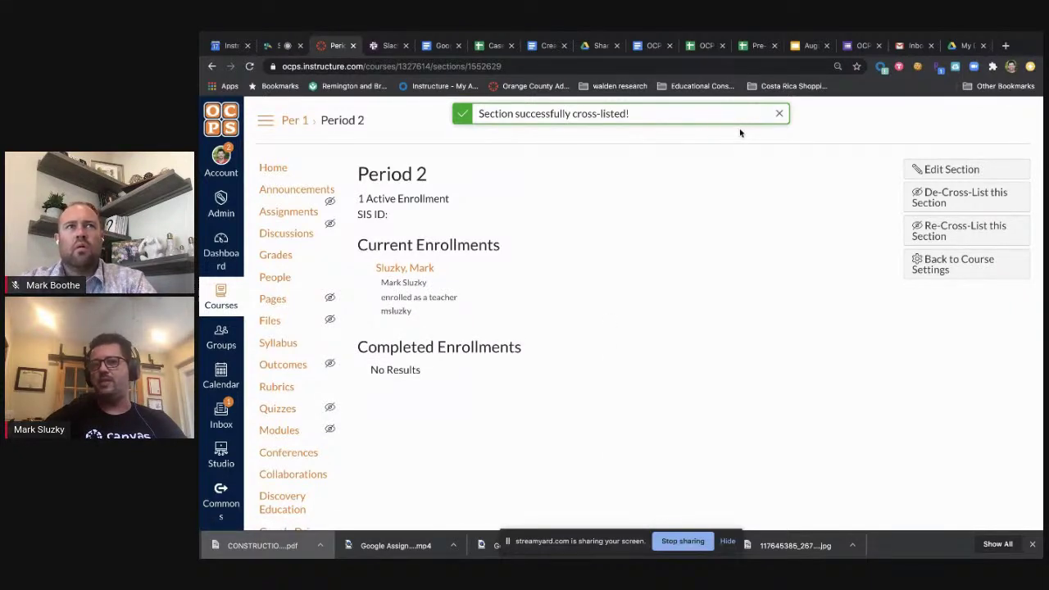
Return to the dashboard and open the settings of the unpublished Period 3 course
left_click(221, 252)
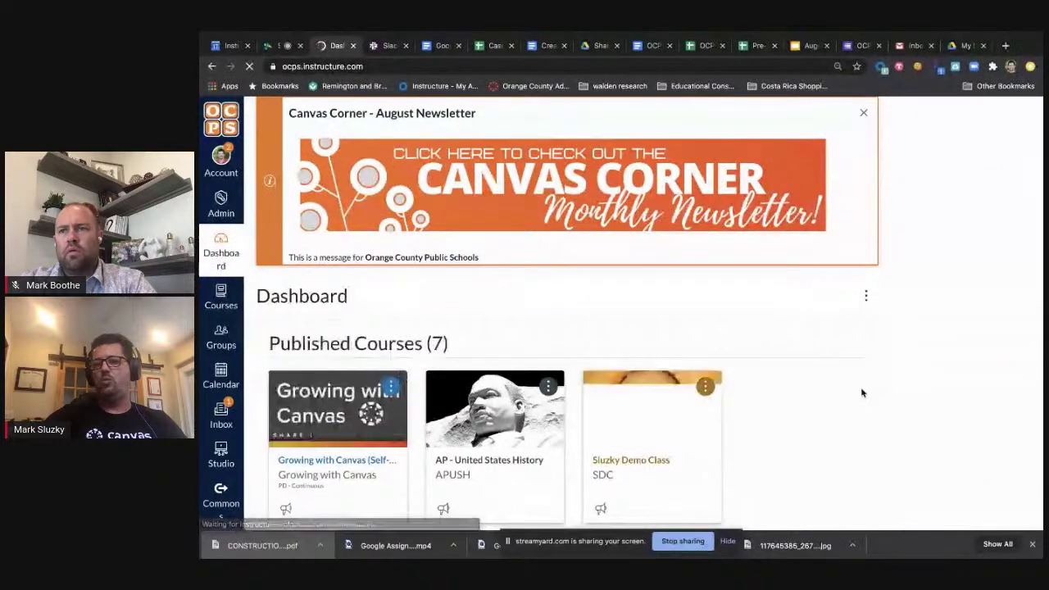
scroll(860, 392, "down", 2)
scroll(861, 393, "down", 8)
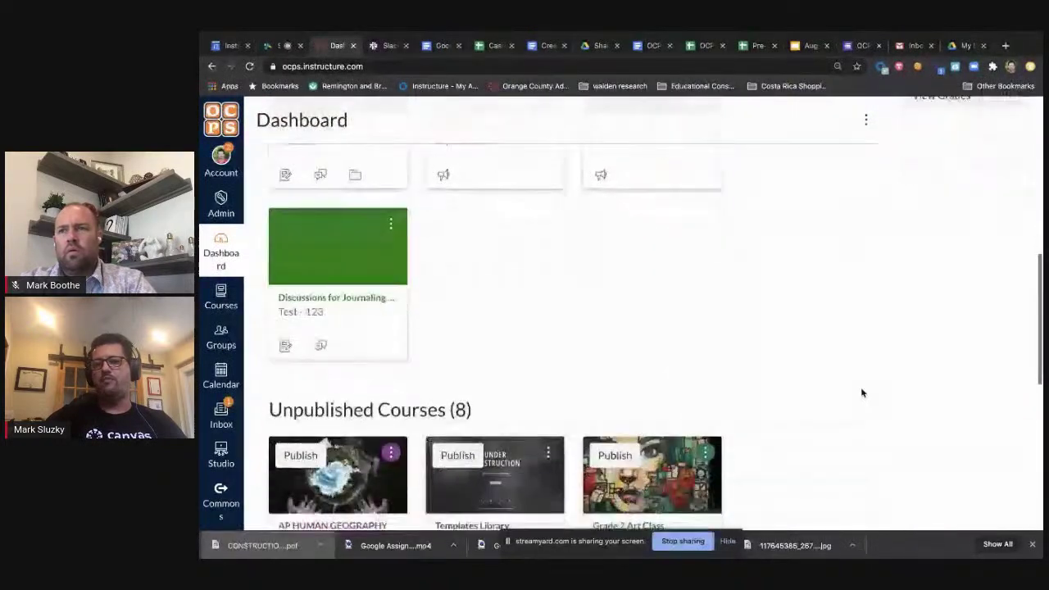
scroll(860, 393, "down", 5)
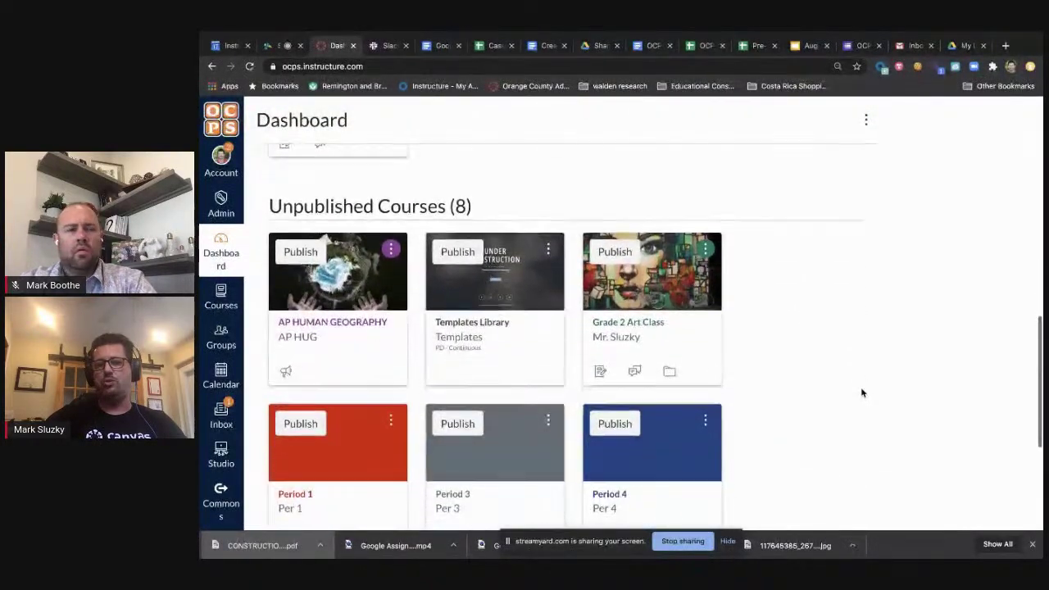
scroll(862, 393, "down", 2)
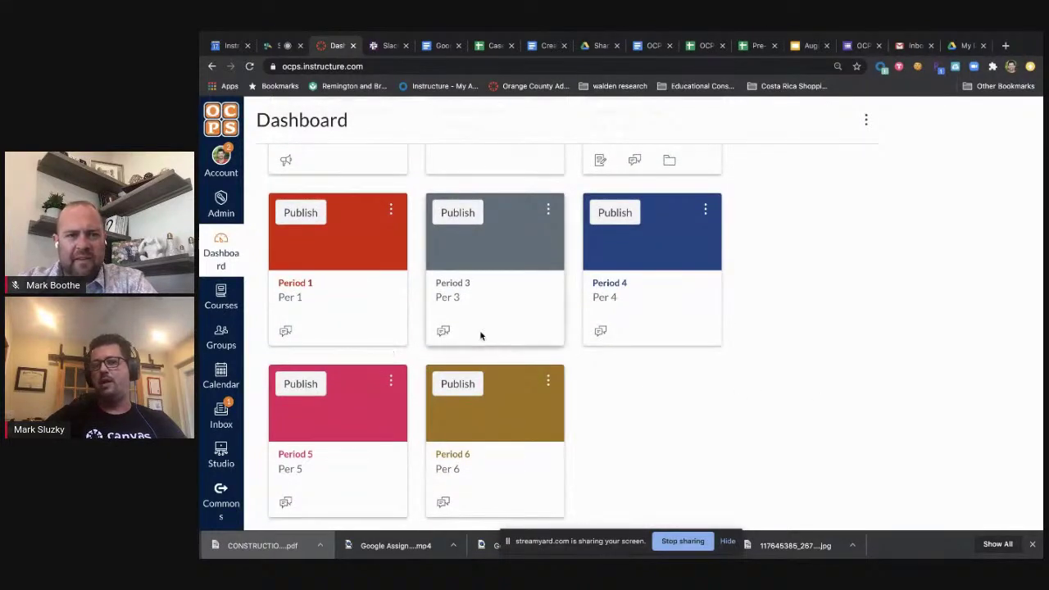
left_click(464, 284)
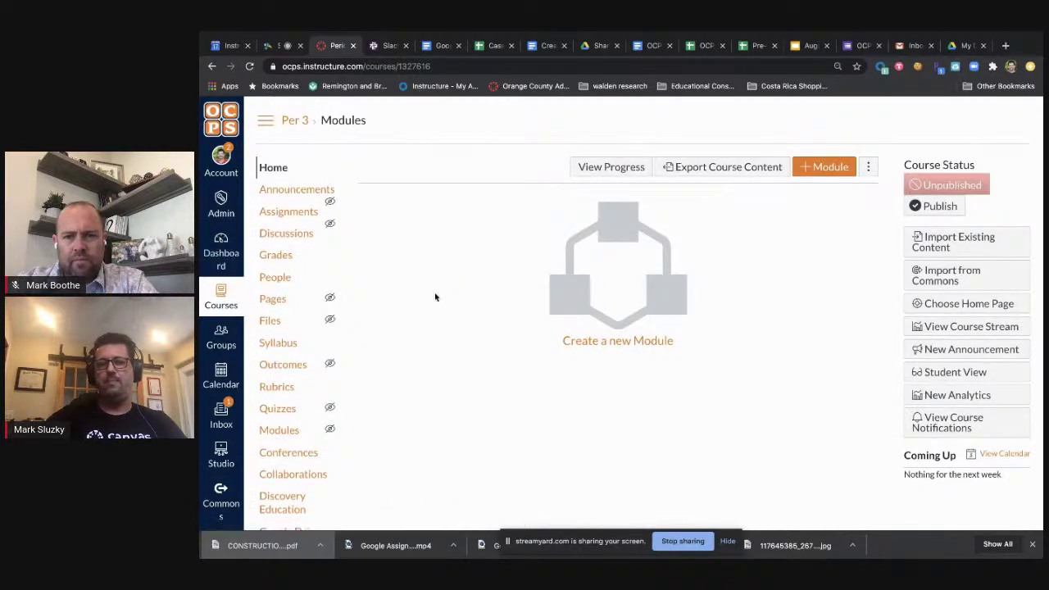
scroll(360, 375, "down", 3)
left_click(285, 513)
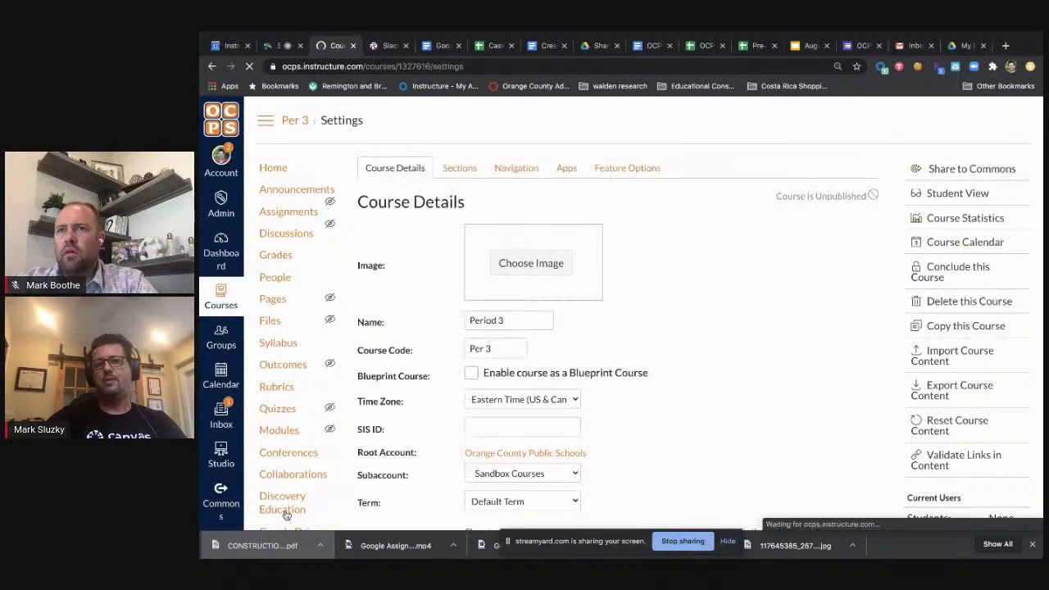
Cross-list the Period 3 section into the Period 1 course using course ID 1327614
left_click(464, 171)
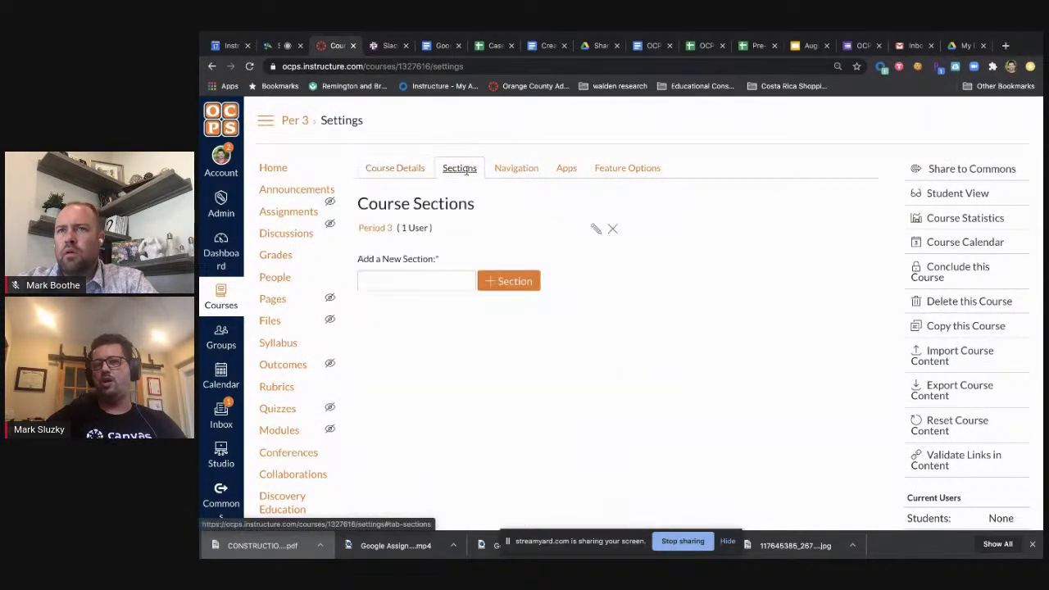
left_click(373, 228)
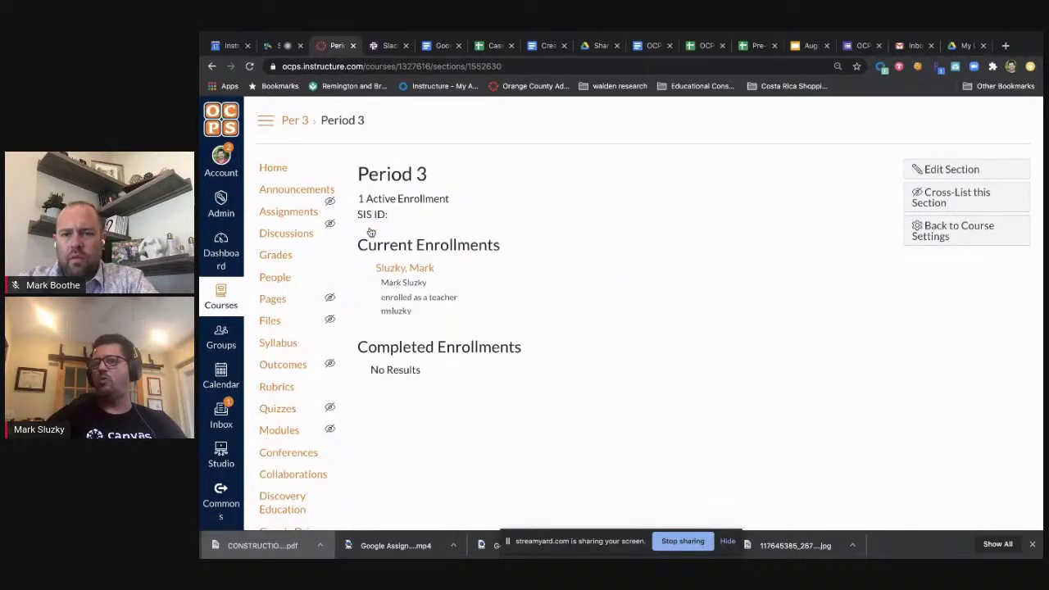
left_click(932, 200)
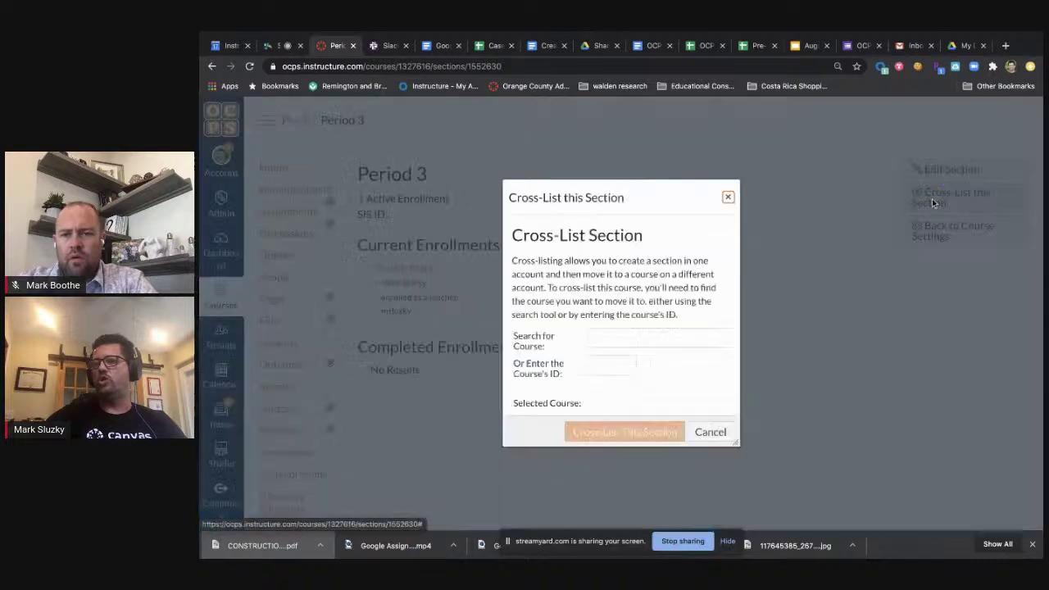
left_click(623, 370)
type("1327614")
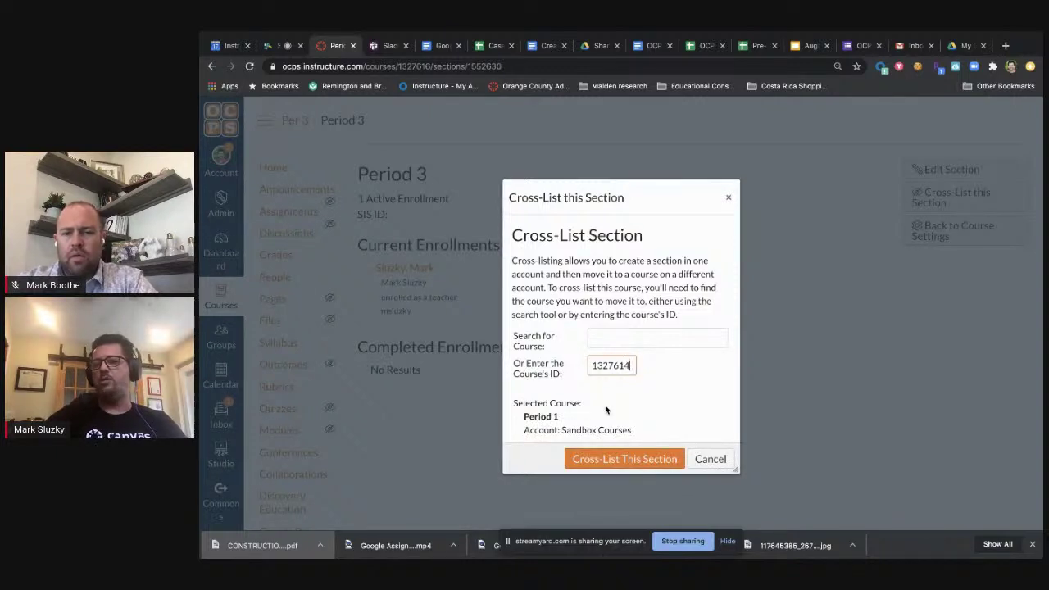
left_click(598, 462)
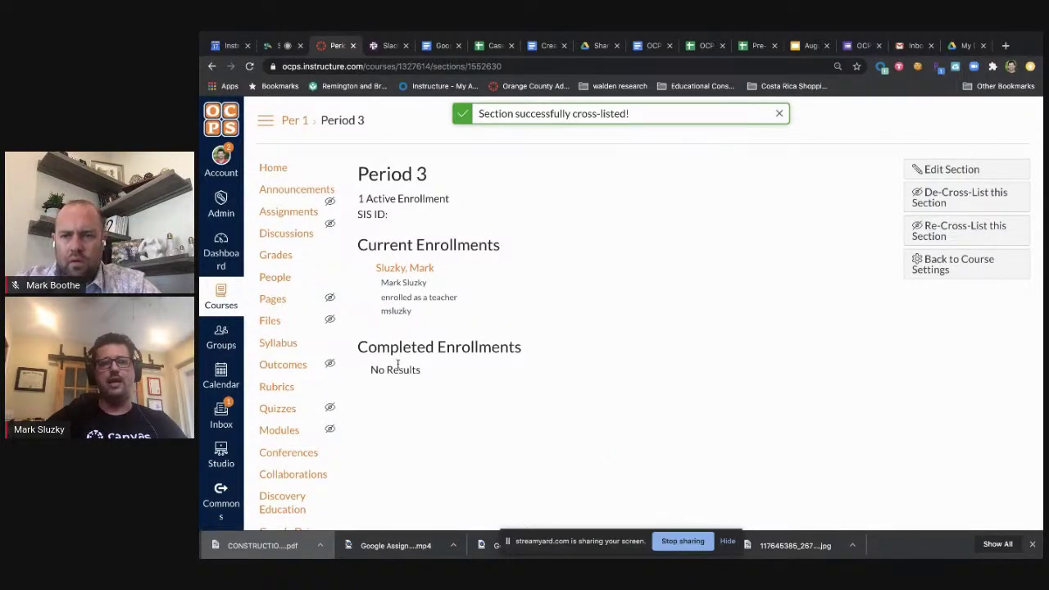
Return to the dashboard and open the settings of the unpublished Period 4 course
left_click(225, 260)
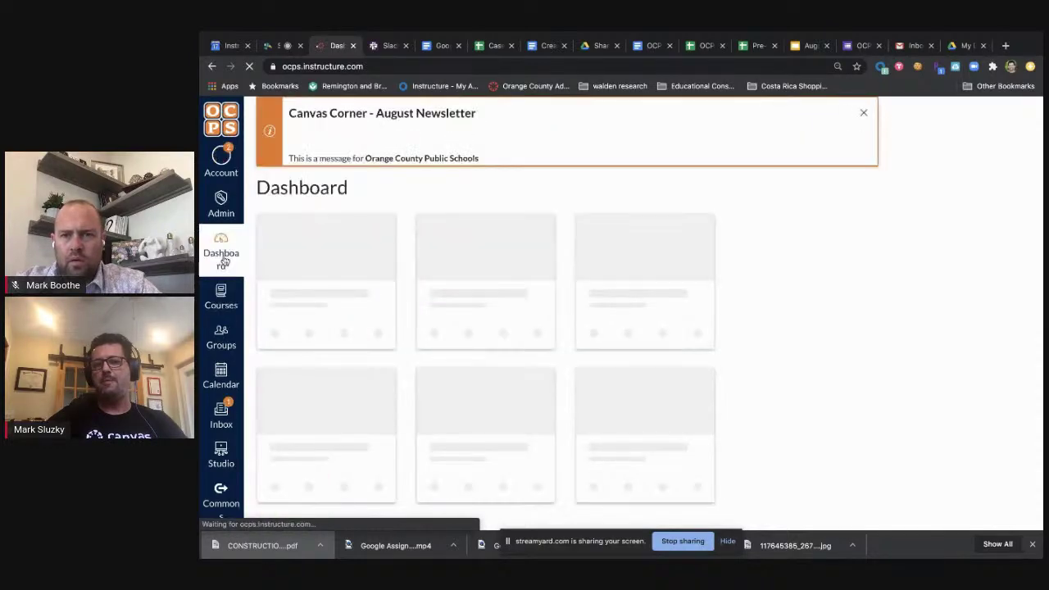
scroll(831, 387, "down", 3)
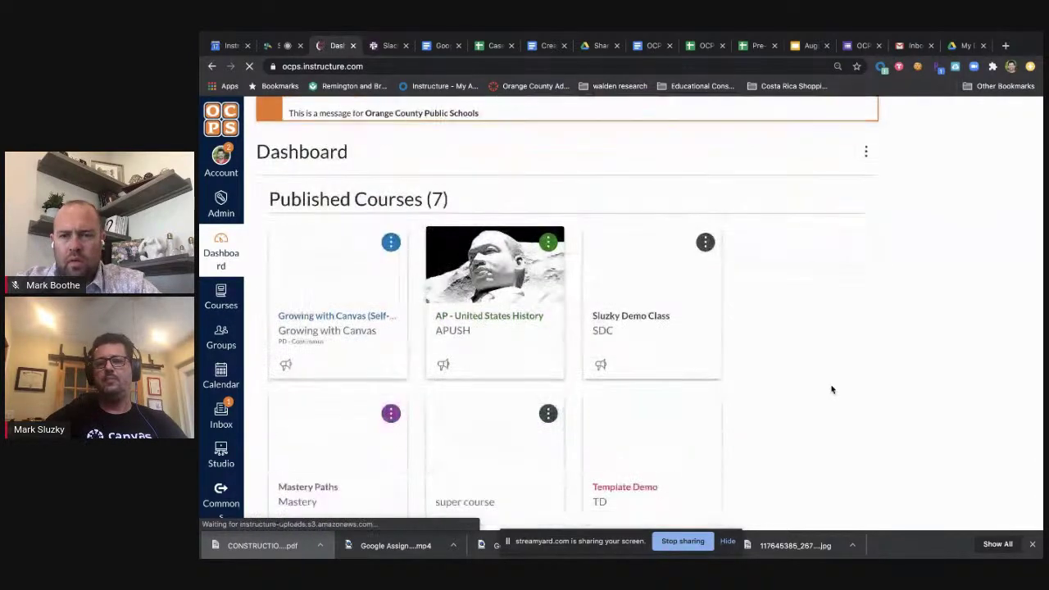
scroll(831, 390, "down", 8)
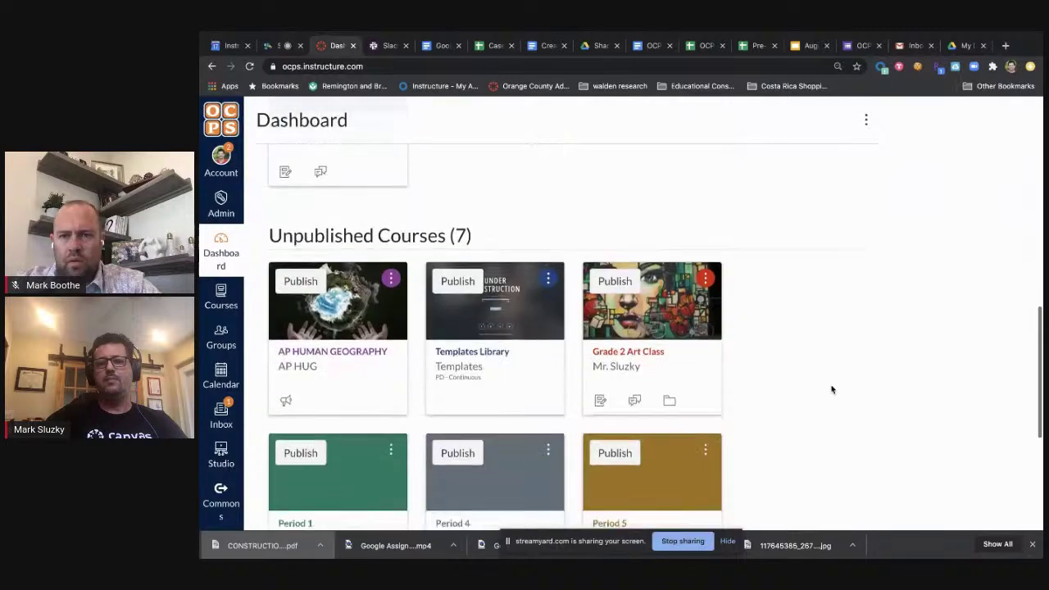
scroll(831, 389, "down", 5)
scroll(831, 389, "down", 1)
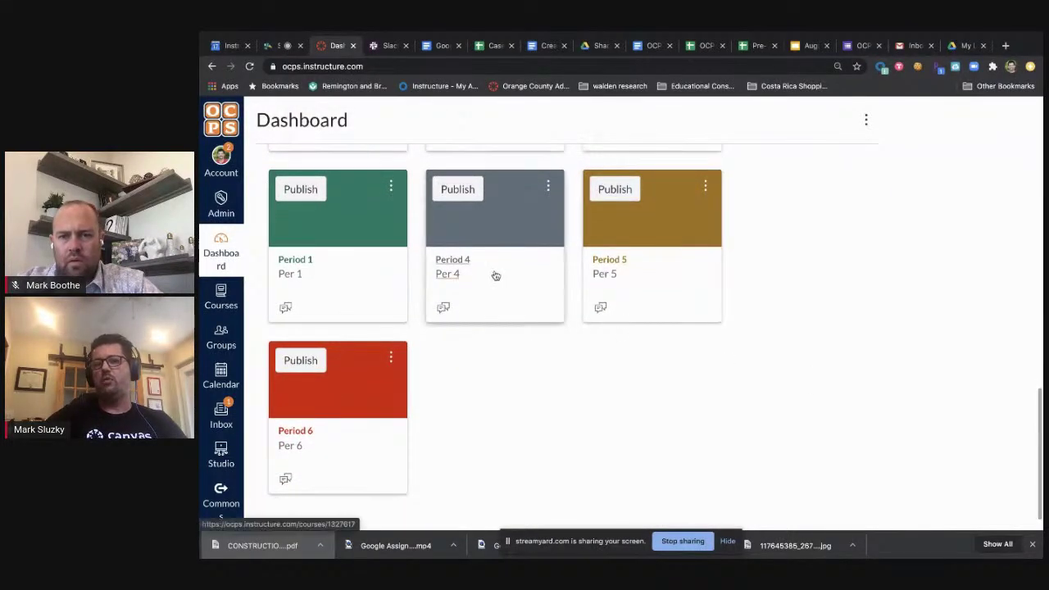
left_click(460, 261)
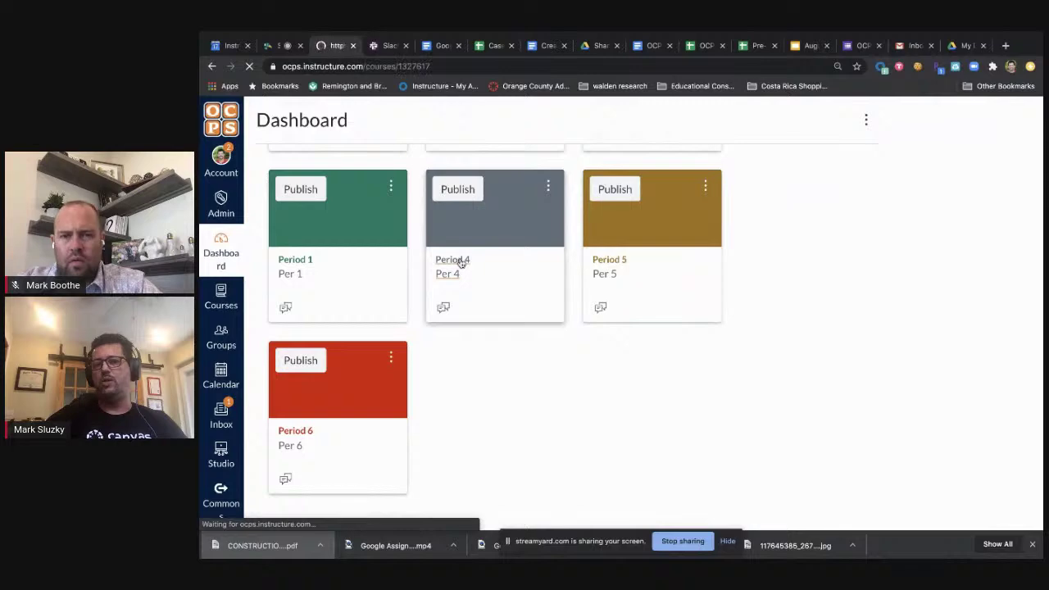
scroll(362, 392, "down", 1)
scroll(363, 392, "down", 1)
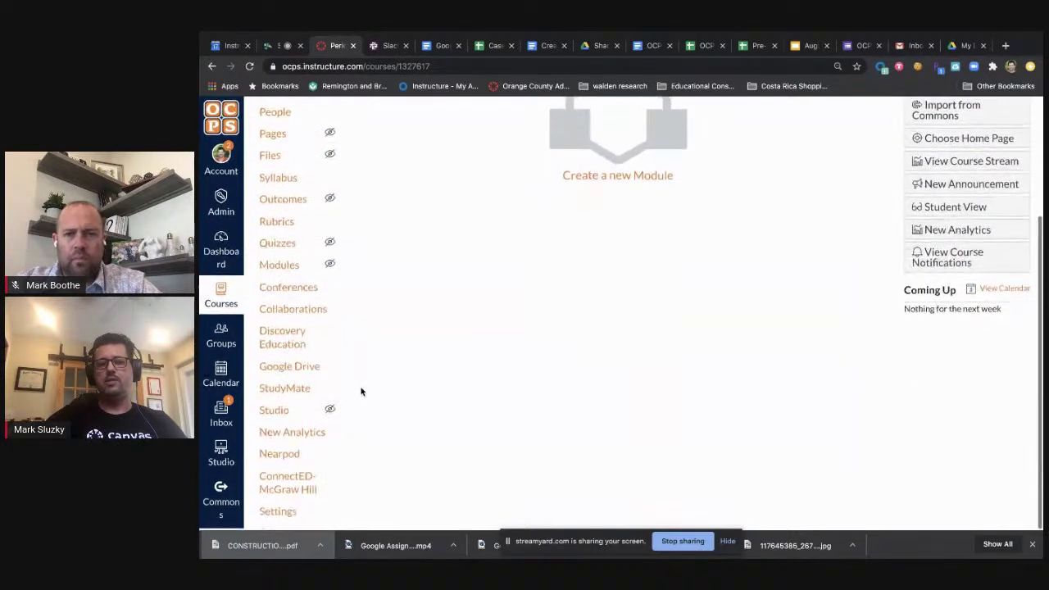
left_click(279, 512)
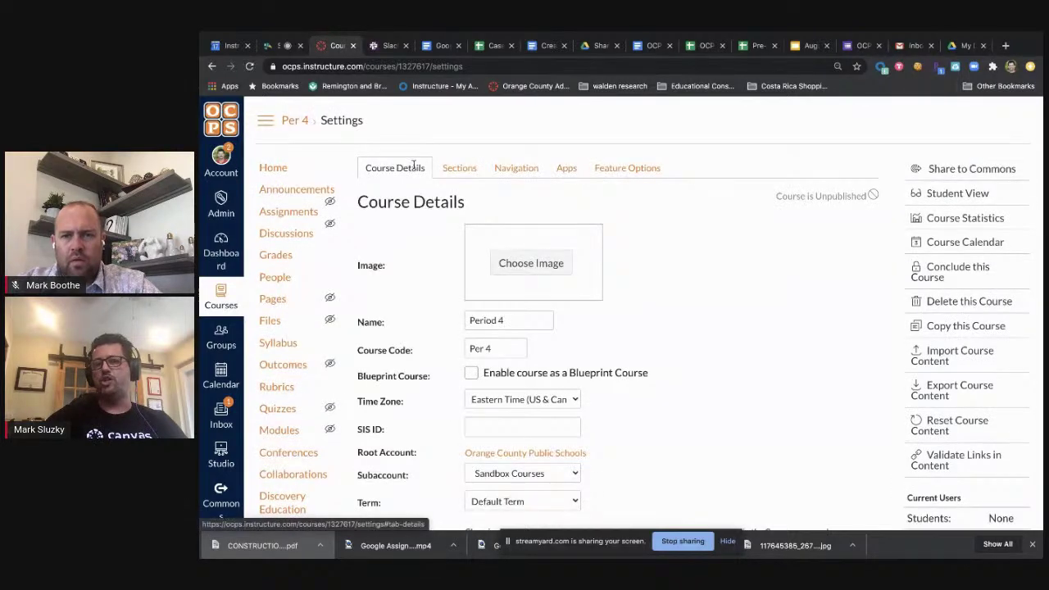
Cross-list the Period 4 section into the Period 1 course using course ID 1327614
left_click(460, 169)
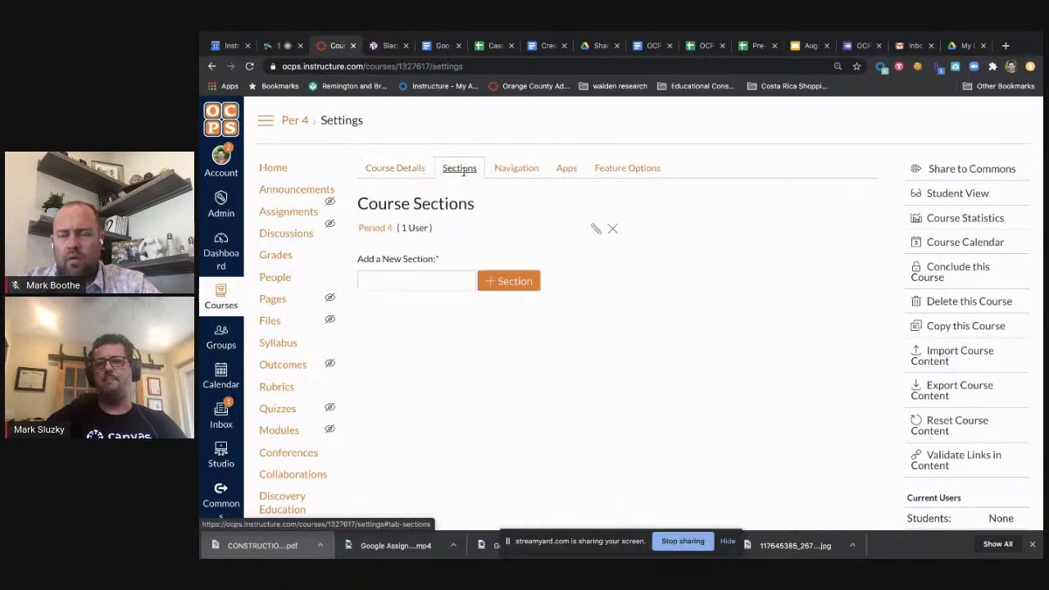
left_click(372, 229)
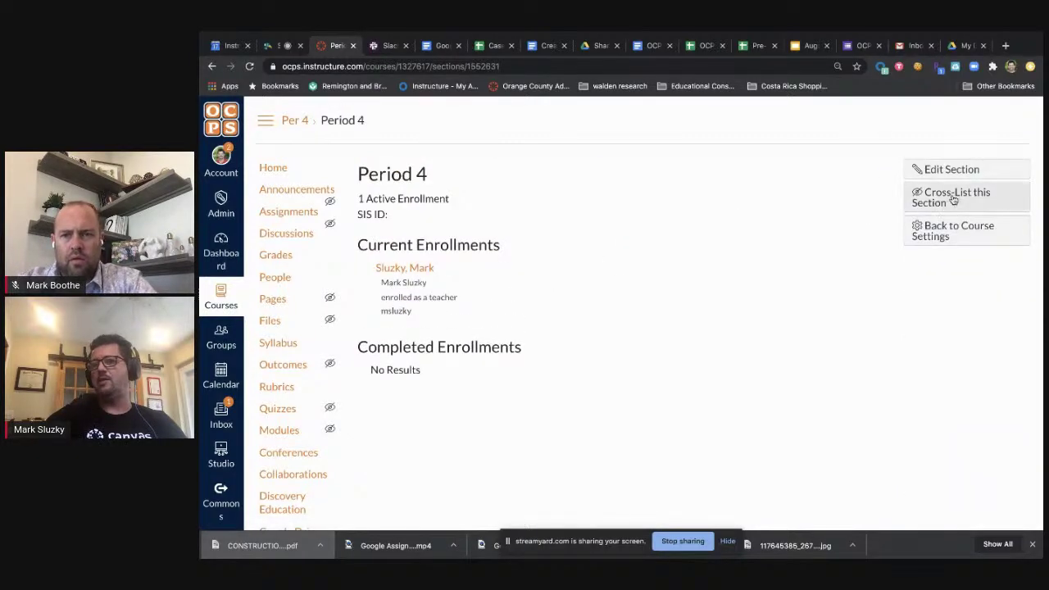
left_click(952, 197)
left_click(606, 366)
type("1327614")
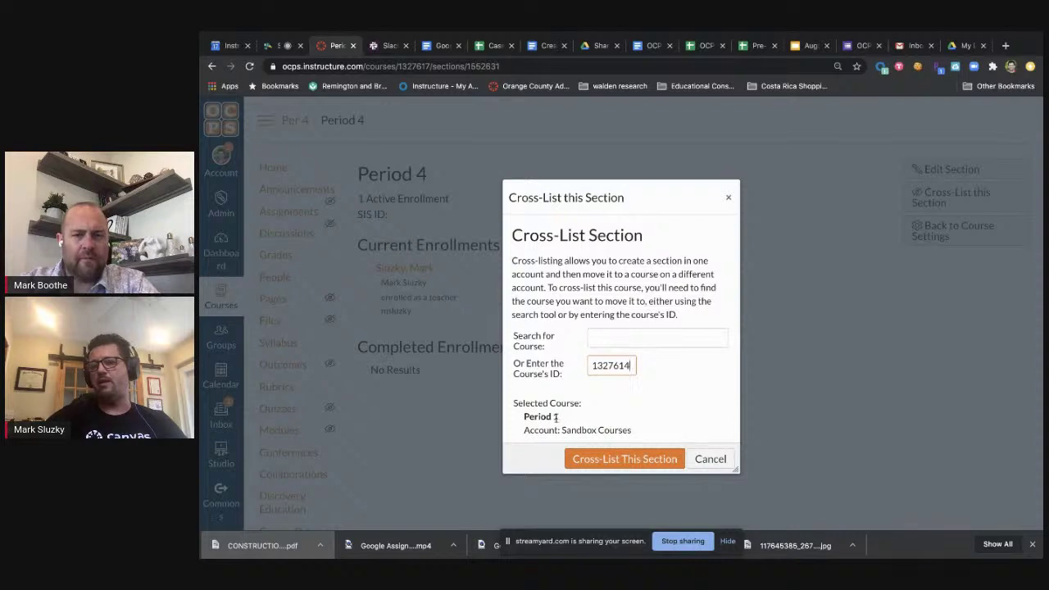
left_click(593, 462)
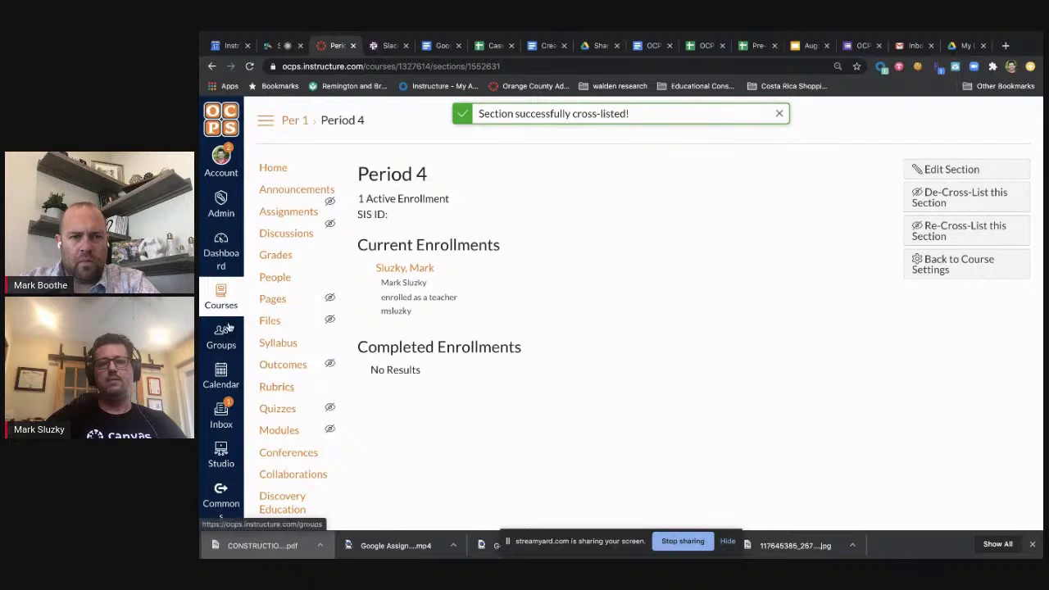
Return to the dashboard and open the settings of the unpublished Period 5 course
left_click(220, 259)
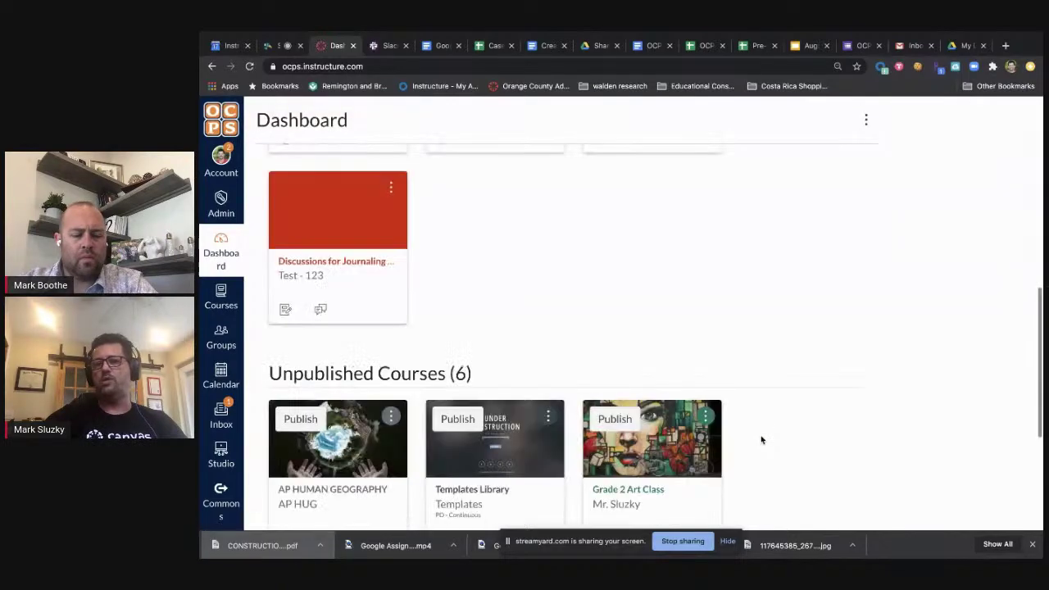
scroll(762, 440, "down", 3)
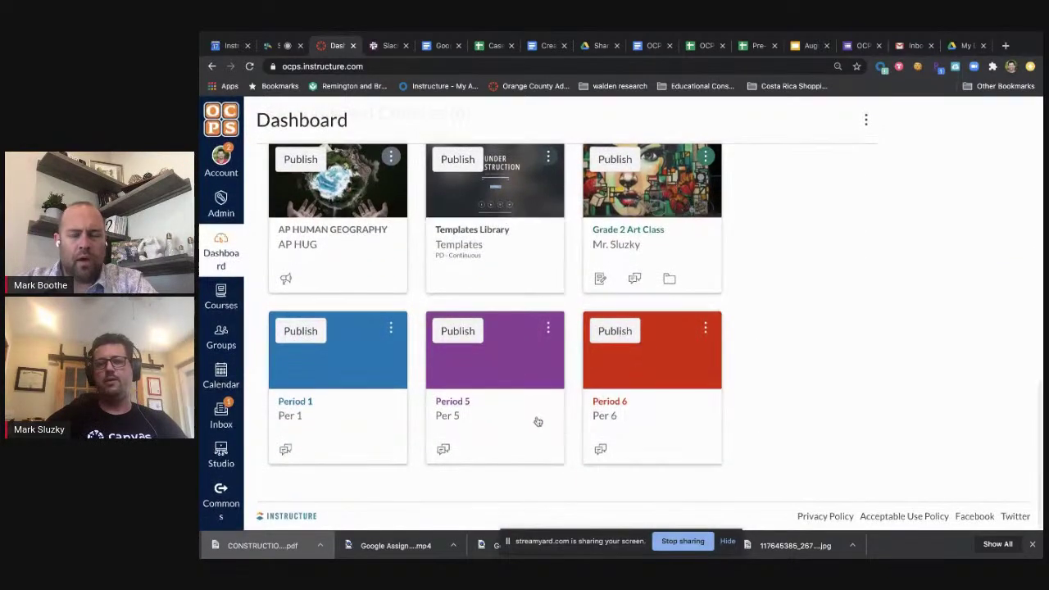
left_click(457, 402)
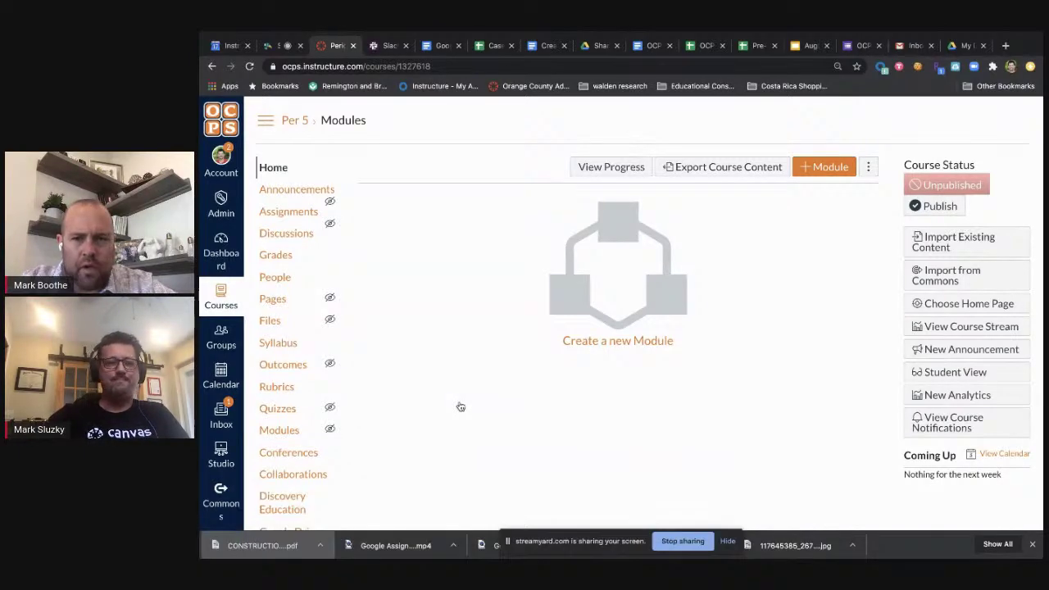
scroll(461, 407, "down", 3)
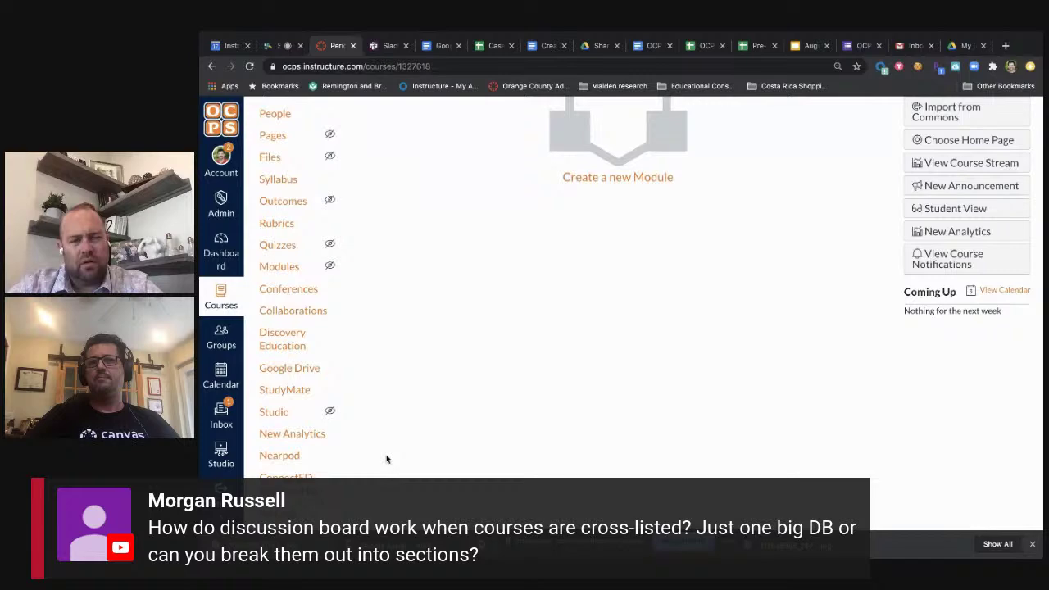
scroll(387, 459, "up", 5)
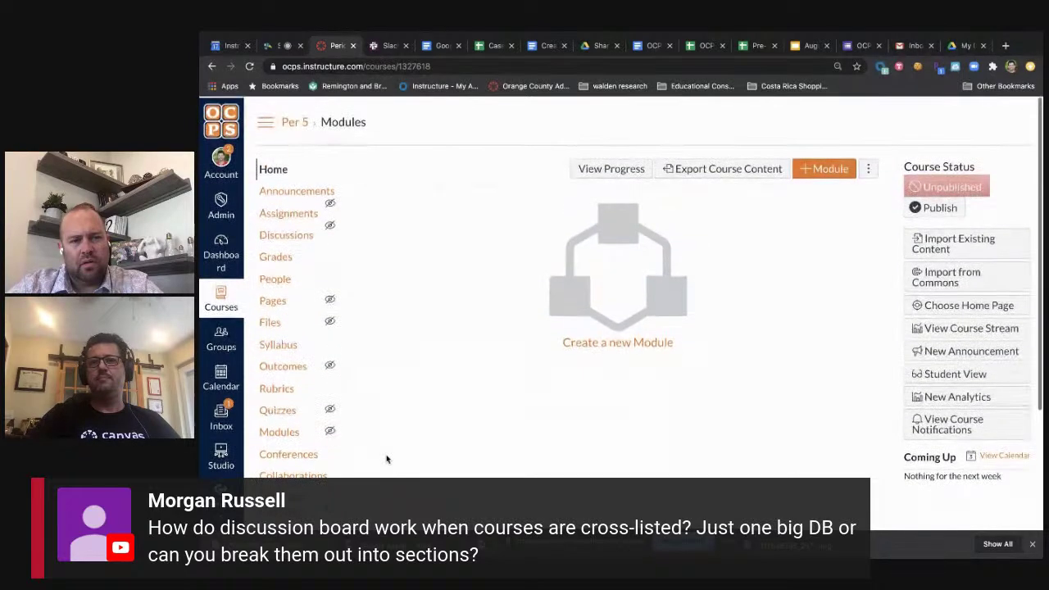
scroll(387, 459, "down", 3)
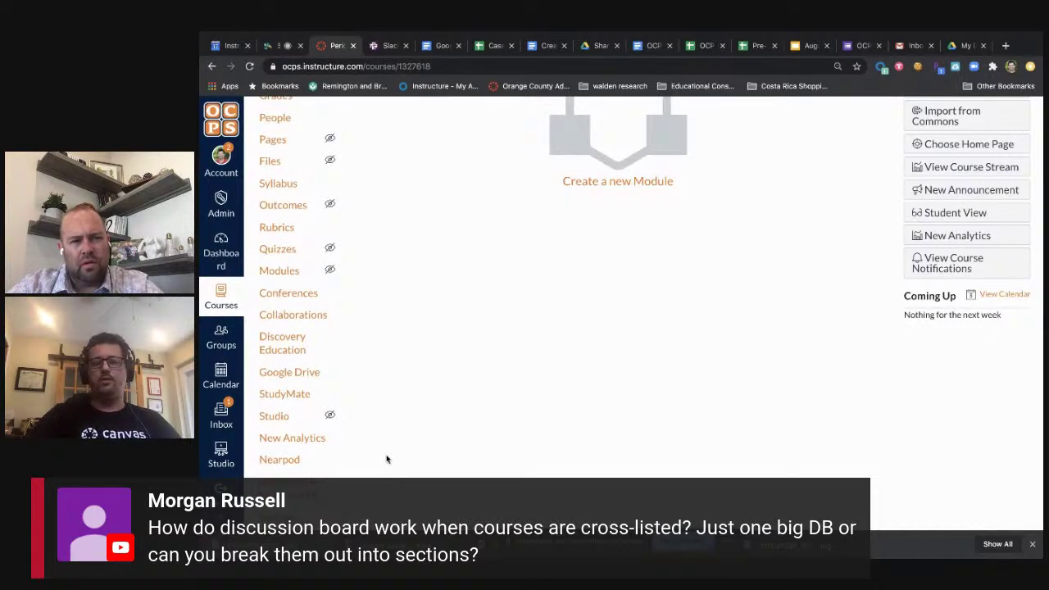
scroll(387, 459, "up", 4)
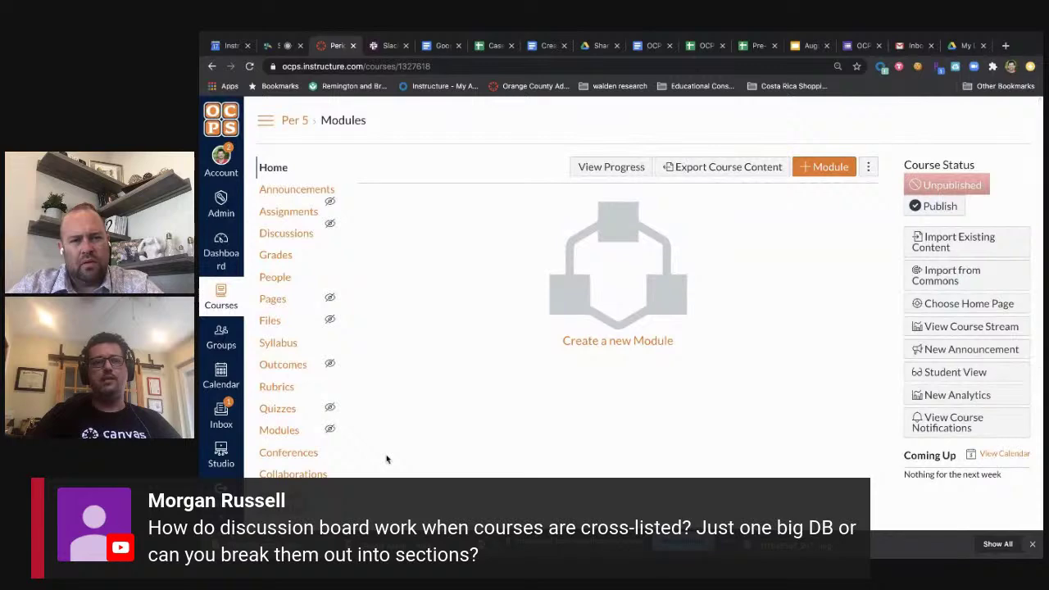
scroll(387, 459, "down", 4)
key("ctrl+r")
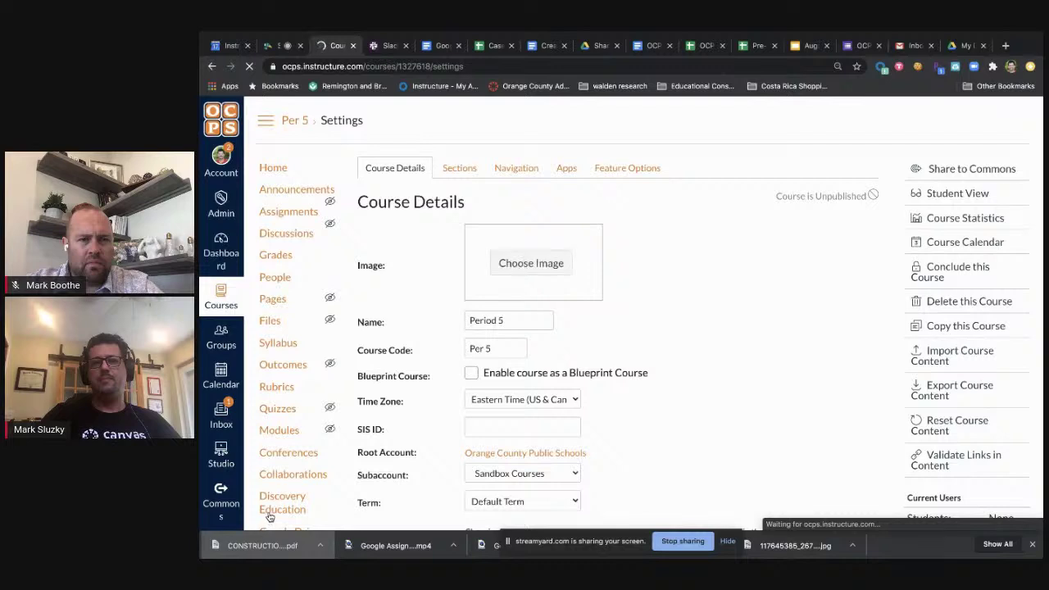
Cross-list the Period 5 section into the Period 1 course using course ID 1327614
left_click(472, 168)
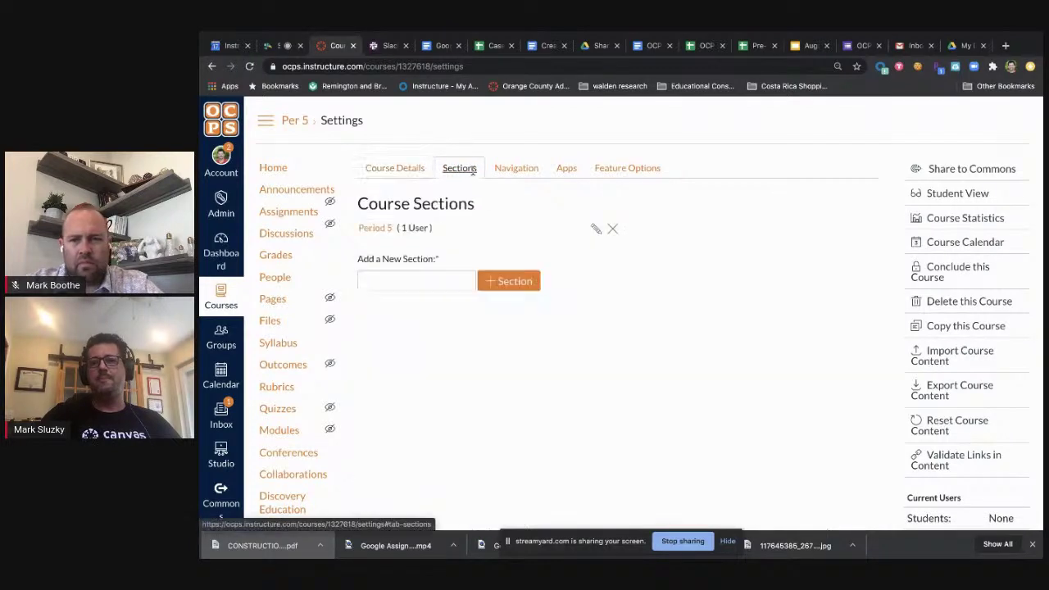
left_click(379, 230)
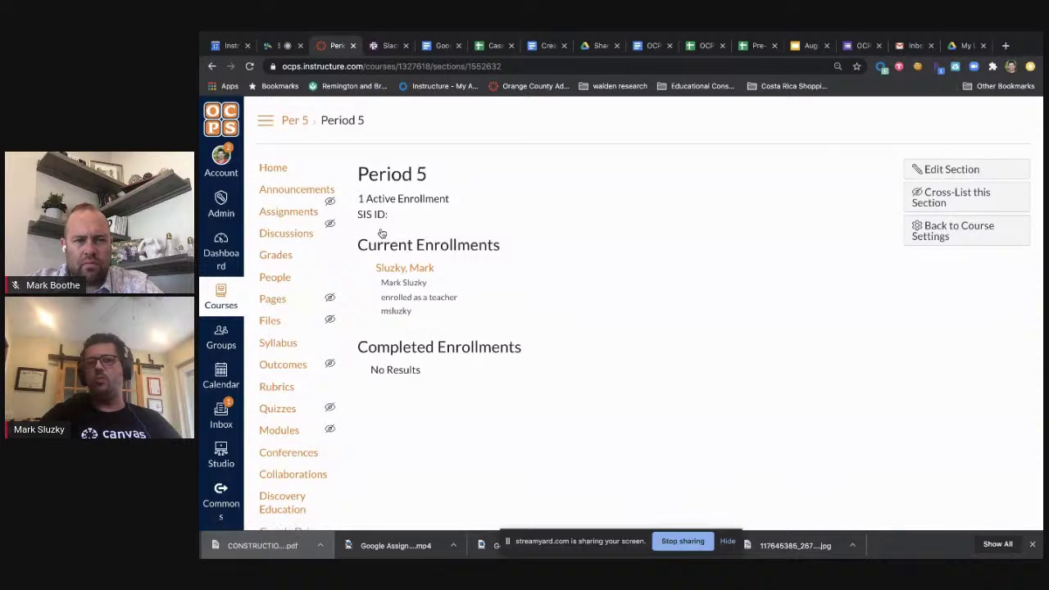
left_click(928, 199)
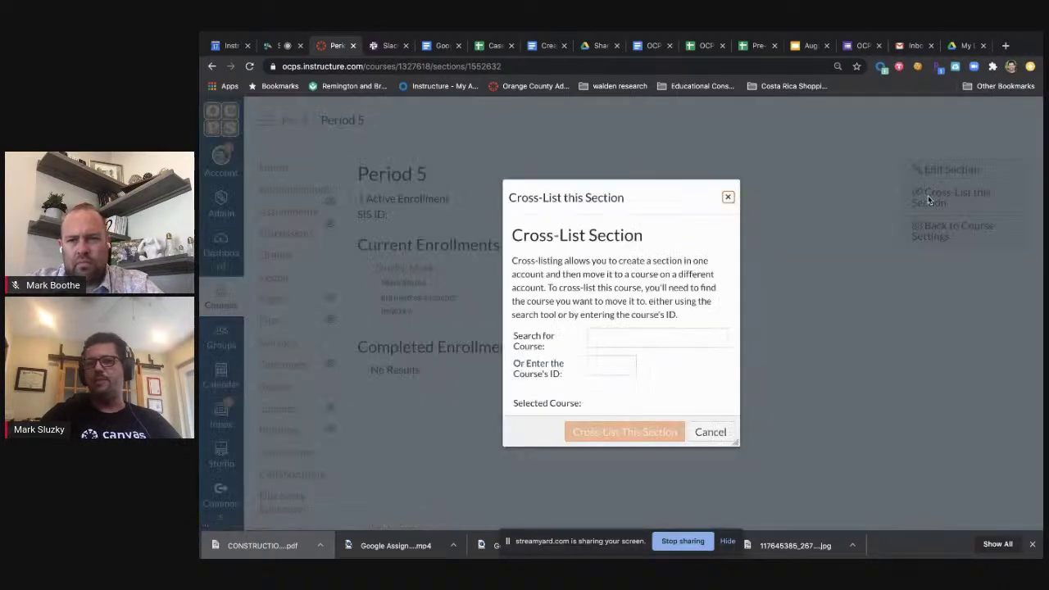
left_click(617, 363)
type("1327614")
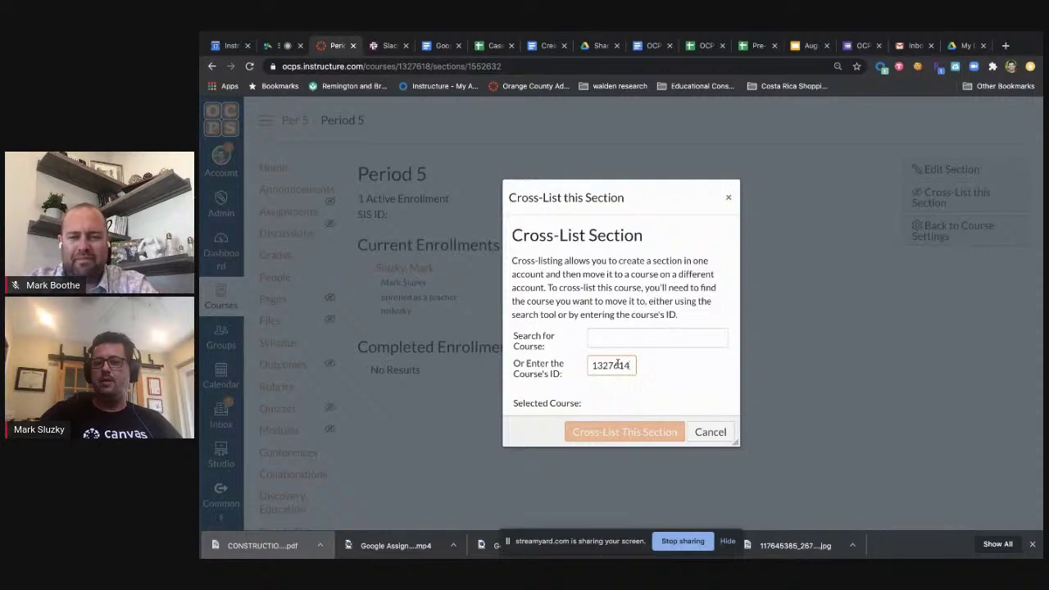
left_click(626, 459)
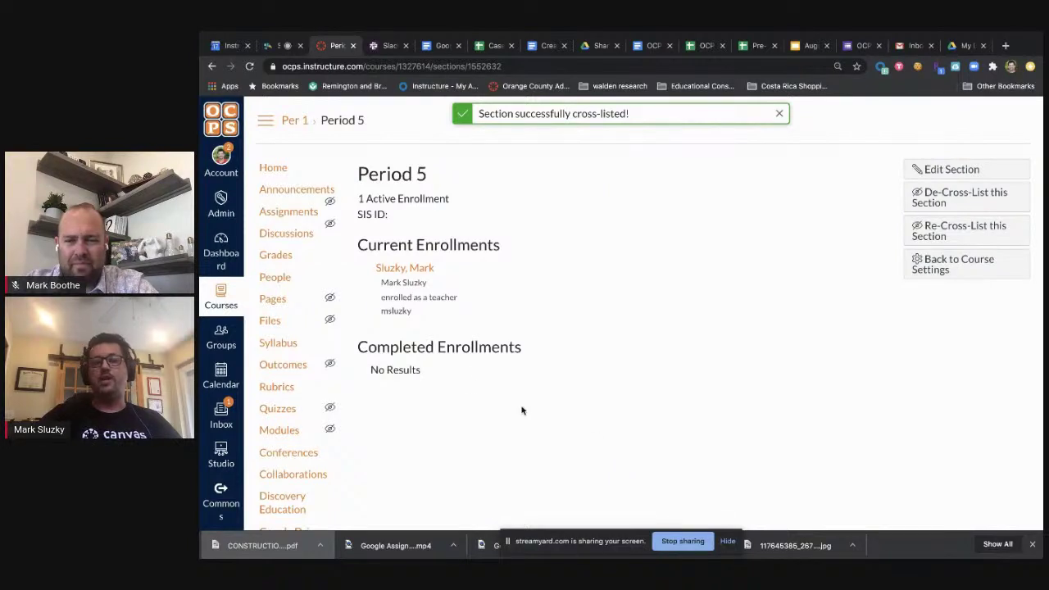
Return to the dashboard, open the Period 1 course's settings and display its list of sections
left_click(221, 257)
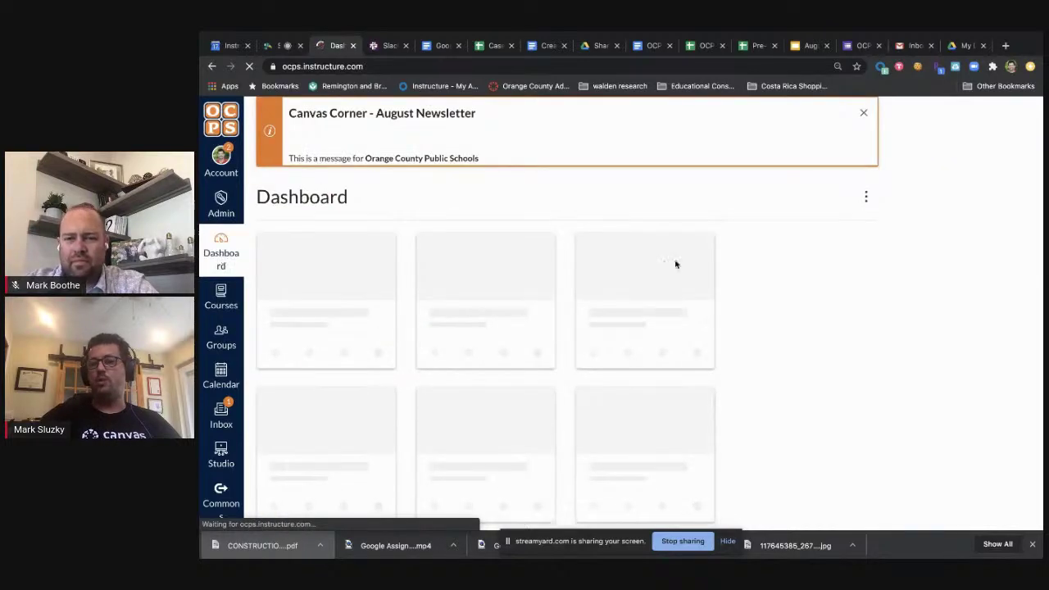
scroll(775, 384, "down", 5)
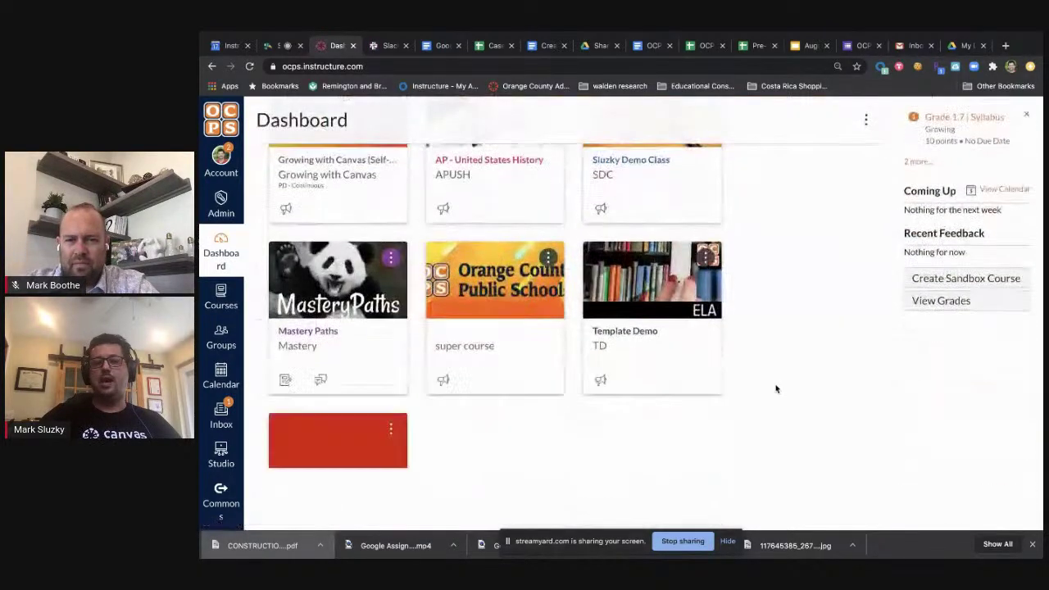
scroll(776, 389, "down", 5)
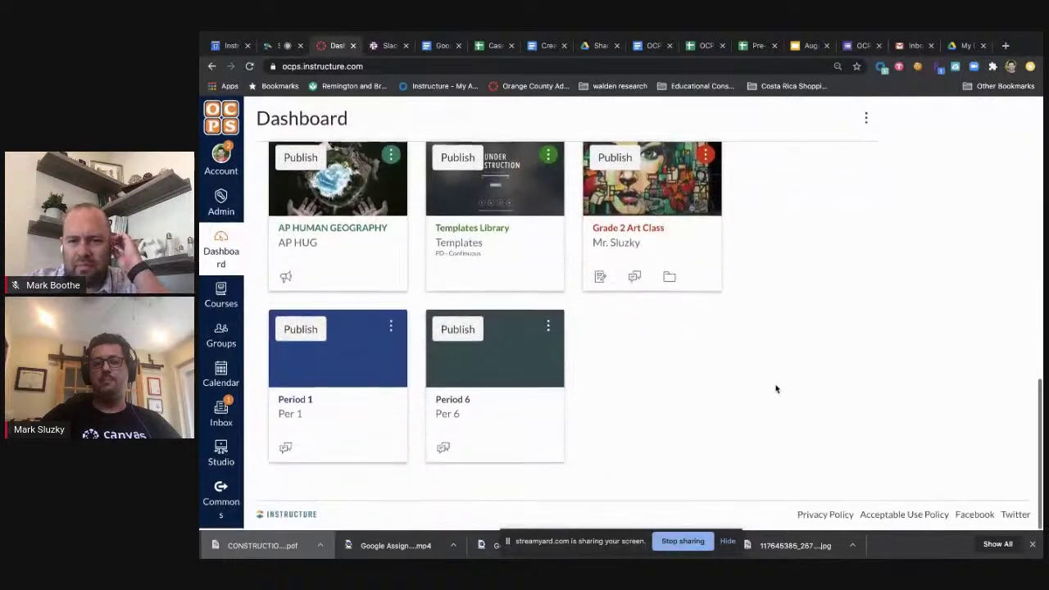
left_click(310, 402)
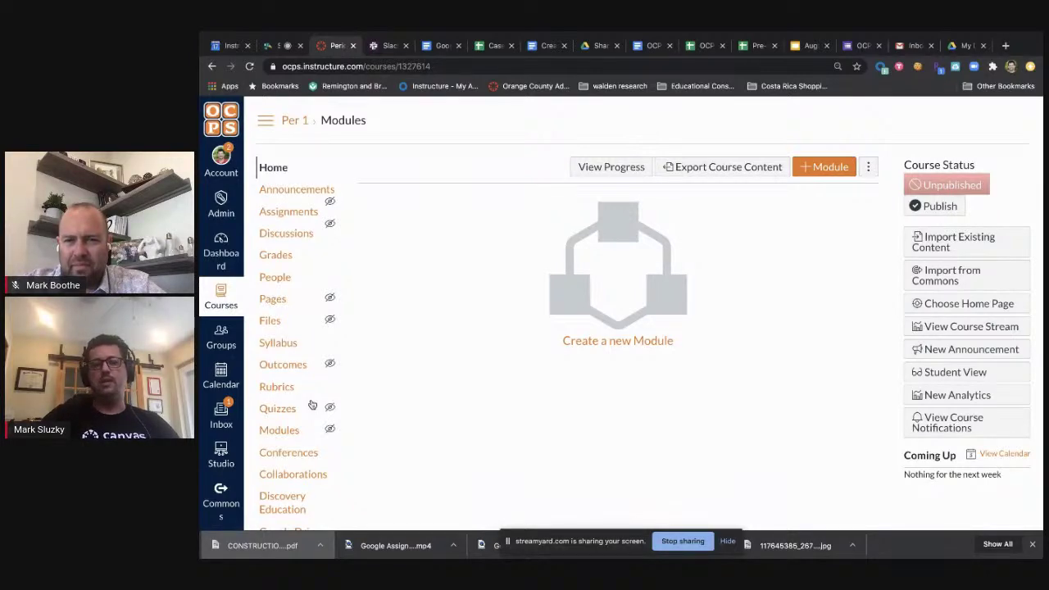
scroll(311, 405, "down", 2)
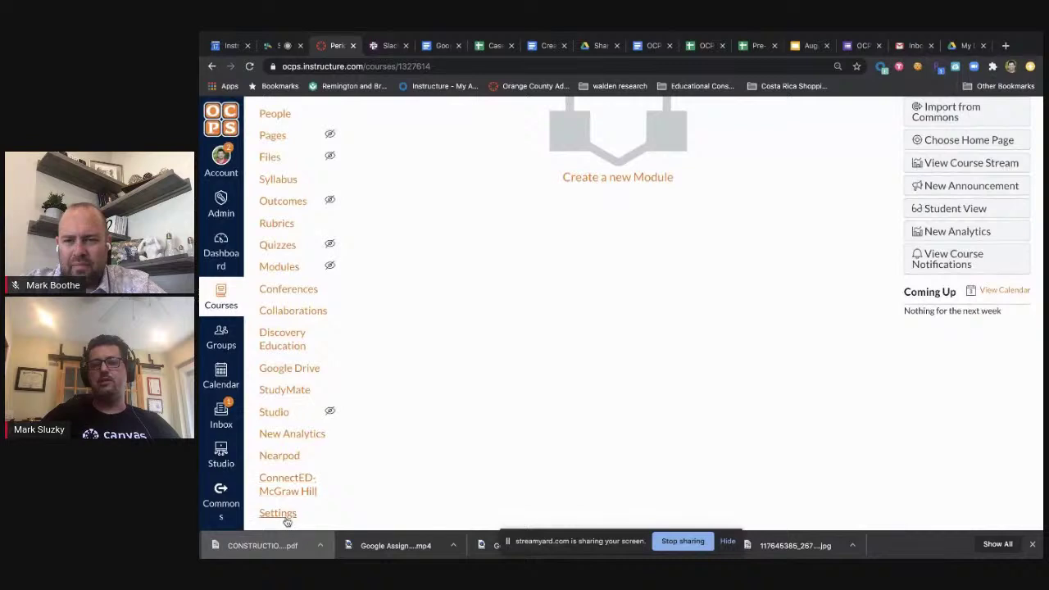
left_click(286, 522)
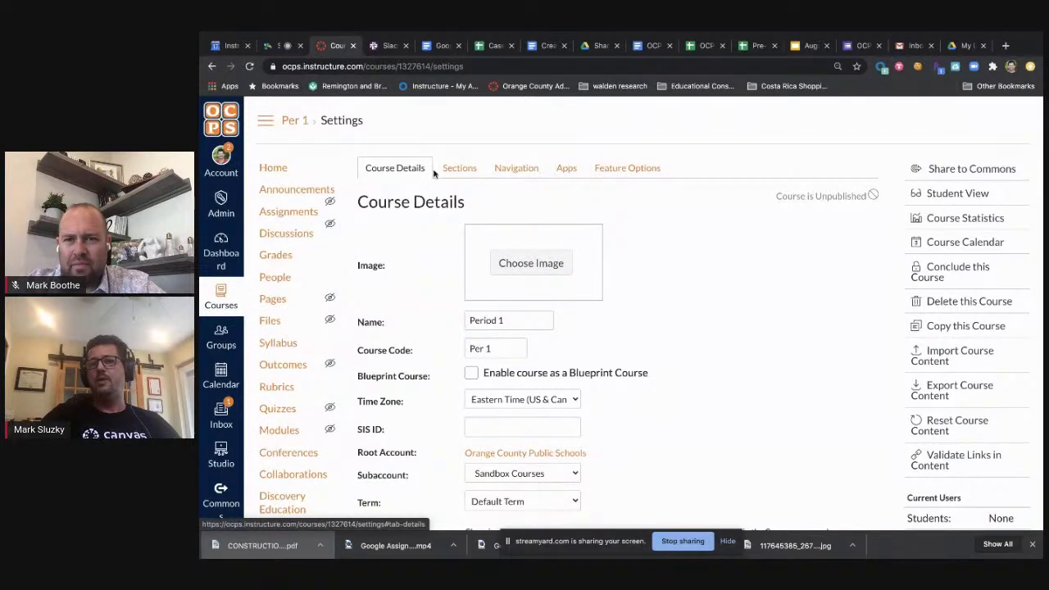
left_click(468, 167)
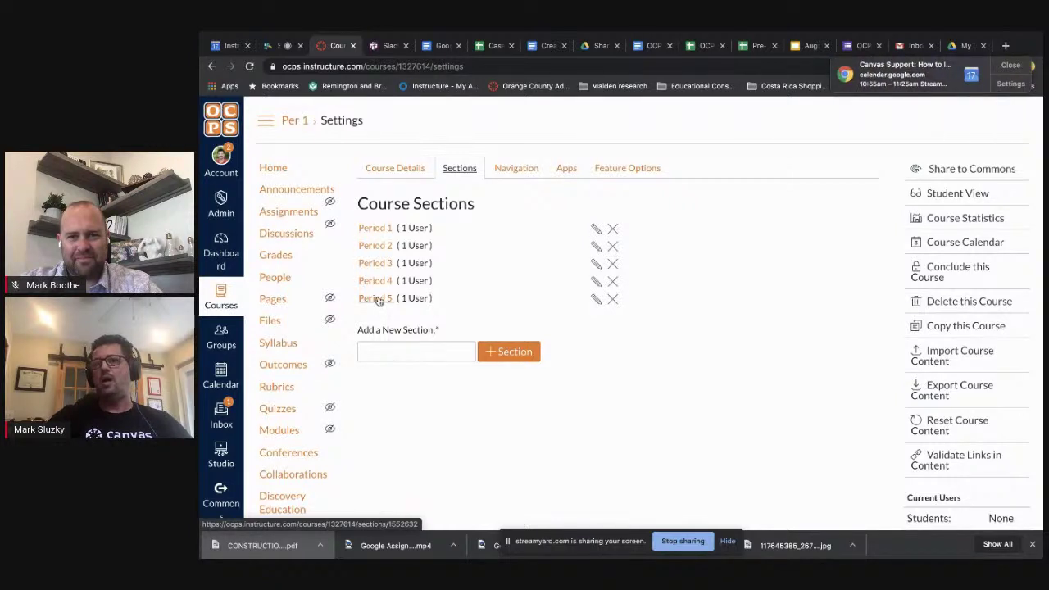
De-cross-list the Period 5 section from the Period 1 course so it moves back to its original course
left_click(377, 299)
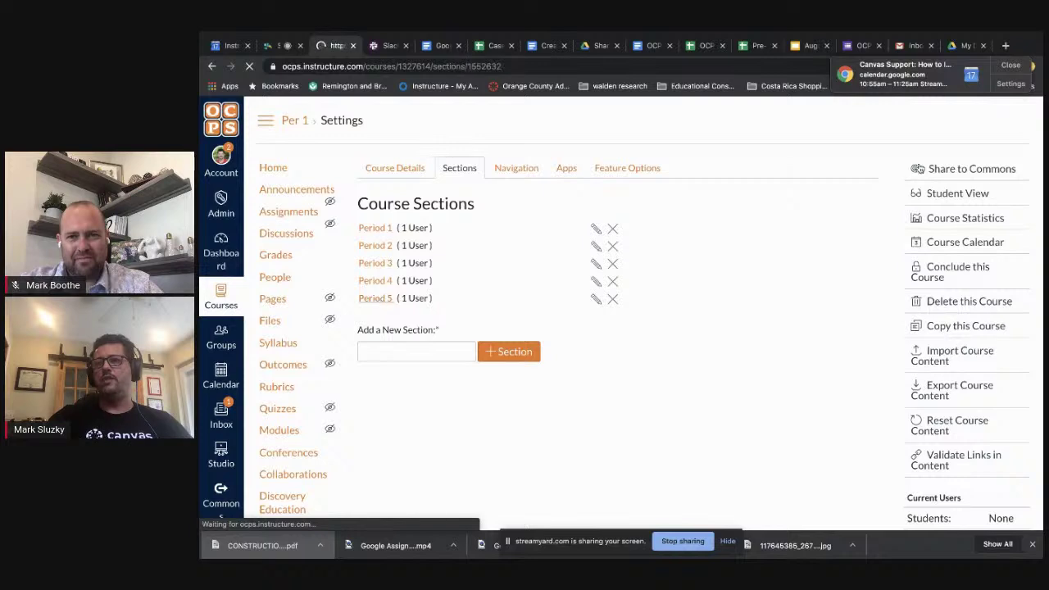
left_click(1010, 66)
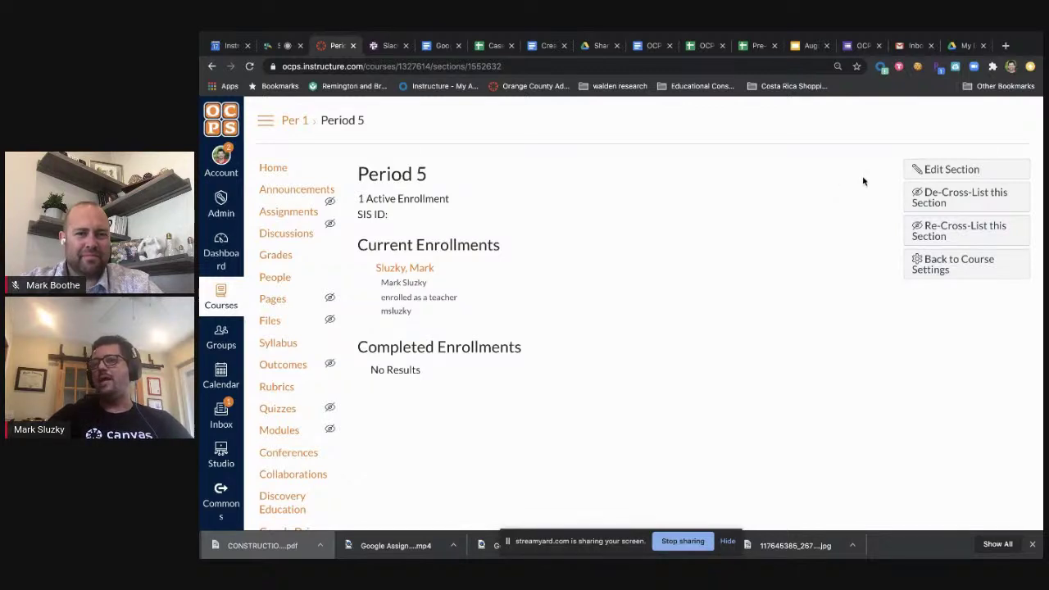
left_click(933, 199)
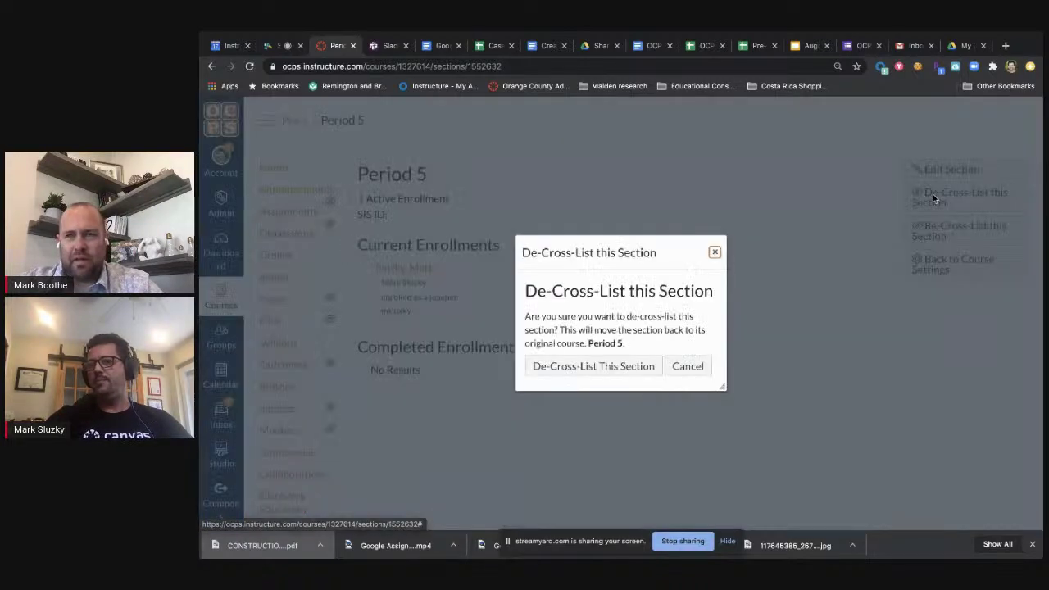
left_click(576, 368)
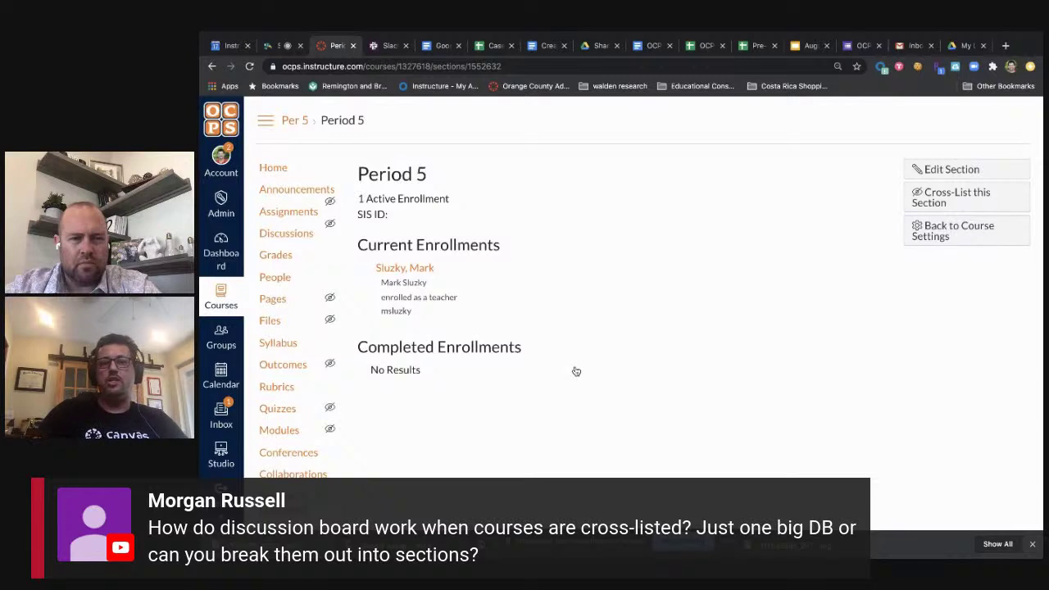
View the Discussions page of the Period 5 course
left_click(295, 235)
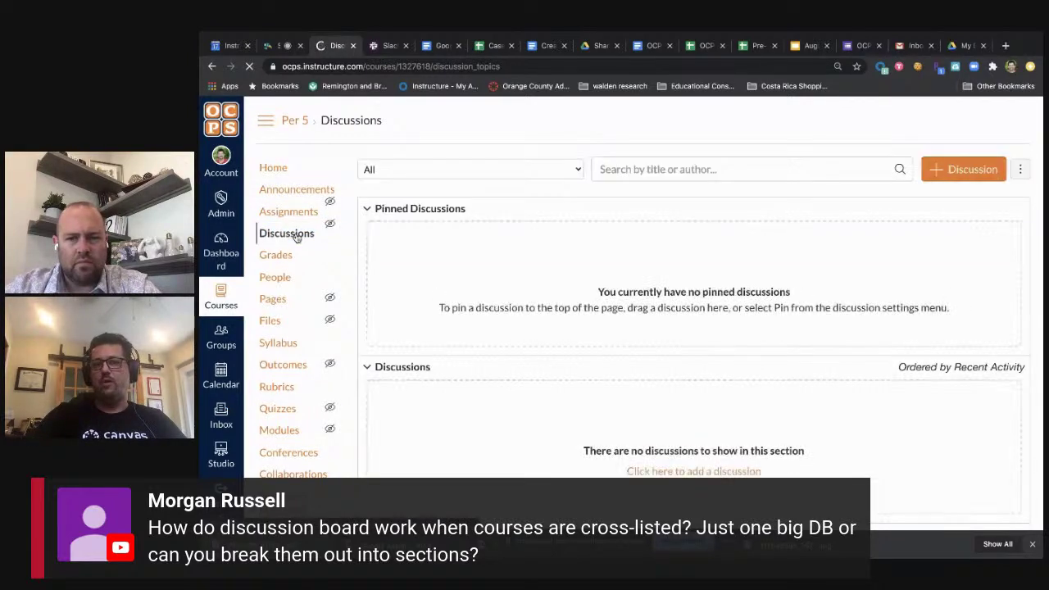
Return to the dashboard and open the gradebook of the Period 1 course
left_click(229, 256)
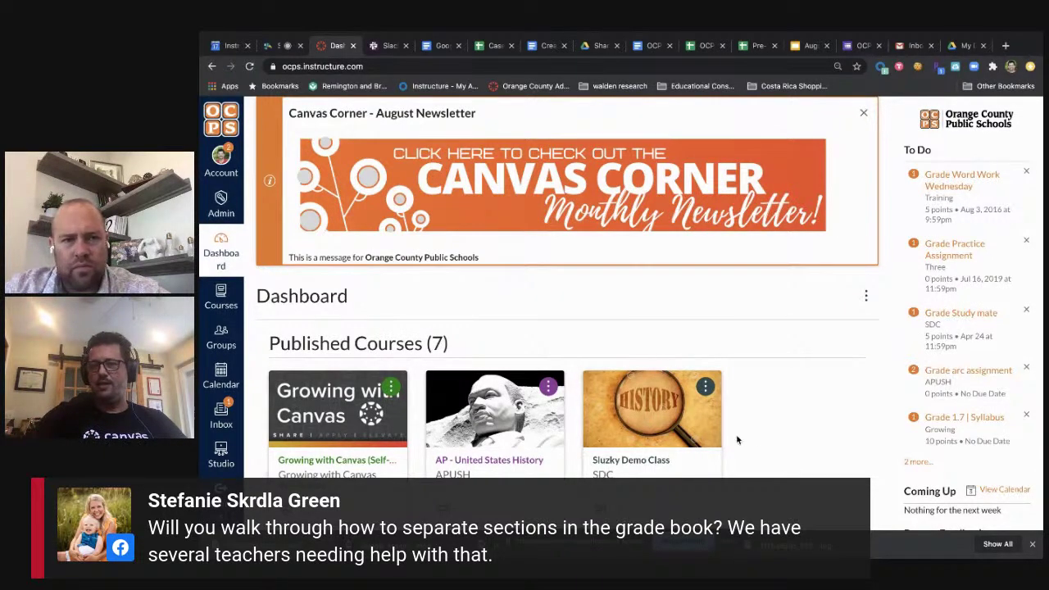
scroll(784, 464, "down", 10)
scroll(785, 465, "down", 4)
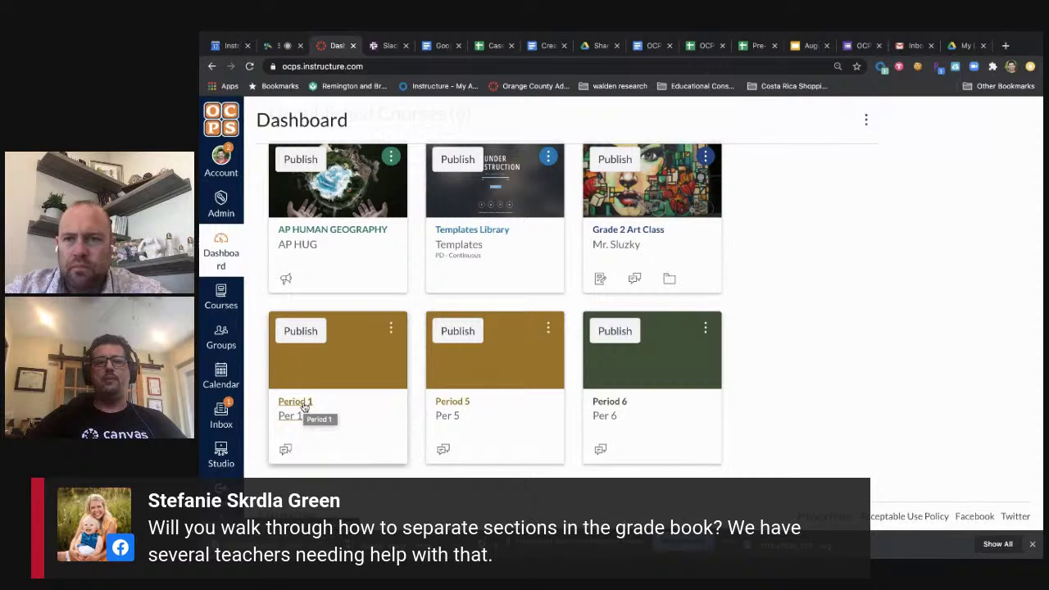
left_click(304, 407)
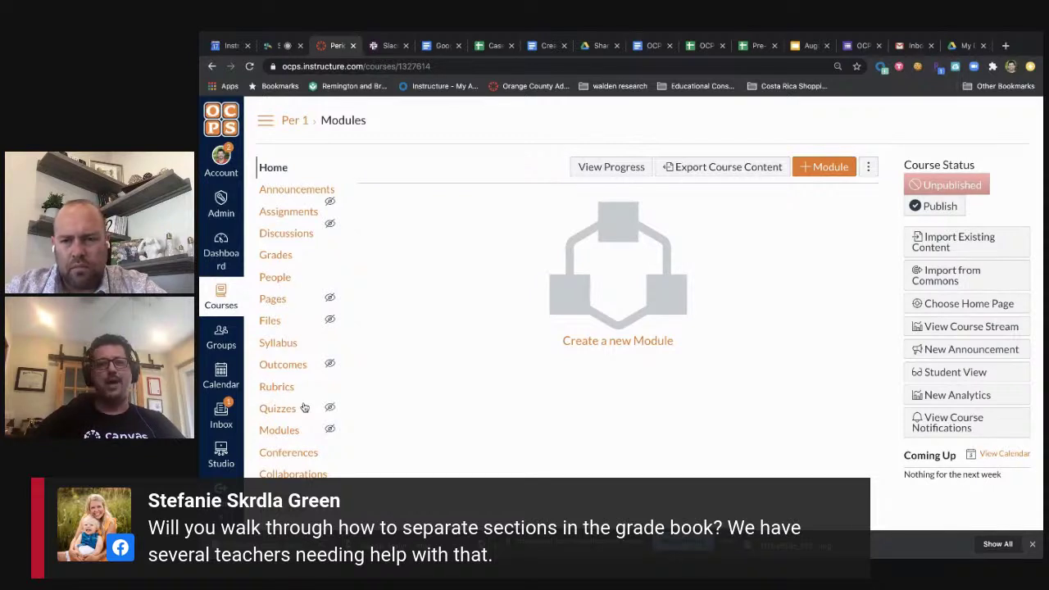
left_click(292, 260)
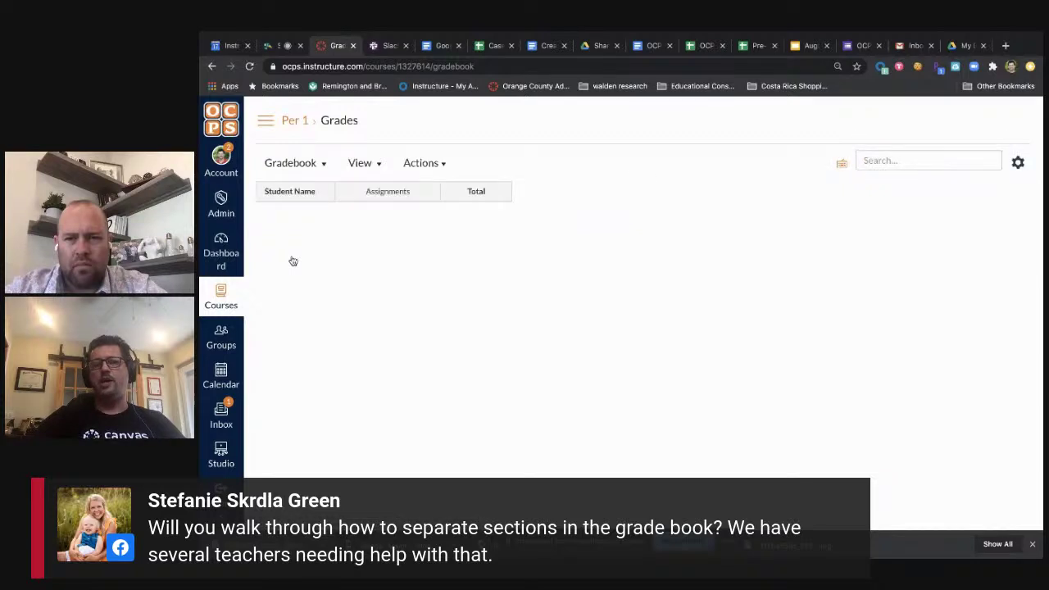
Enable the Sections filter in the Period 1 gradebook, limit it to Period 1 and review the other section choices
left_click(379, 165)
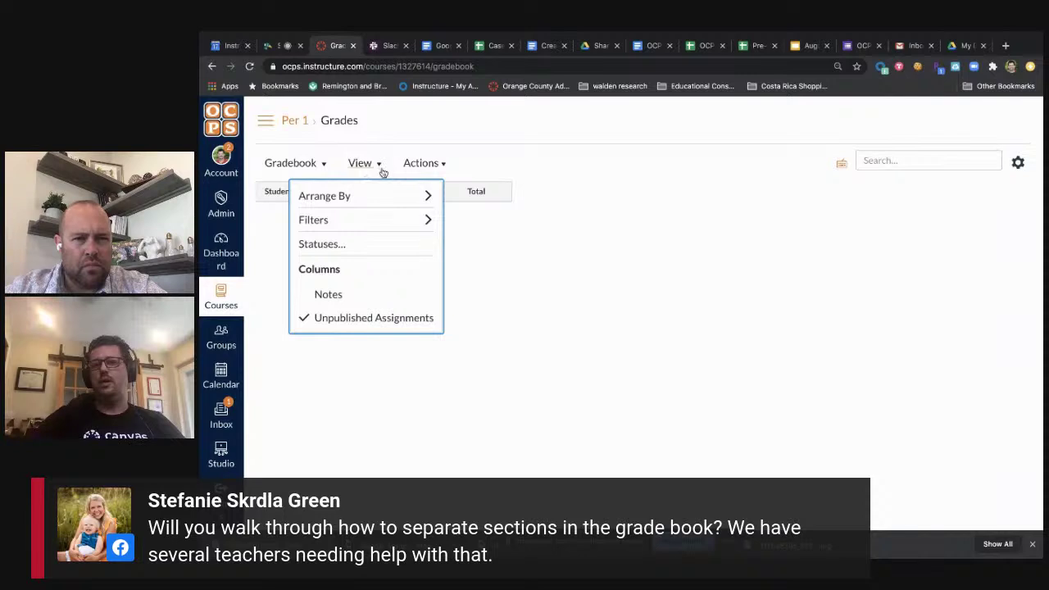
mouse_move(391, 227)
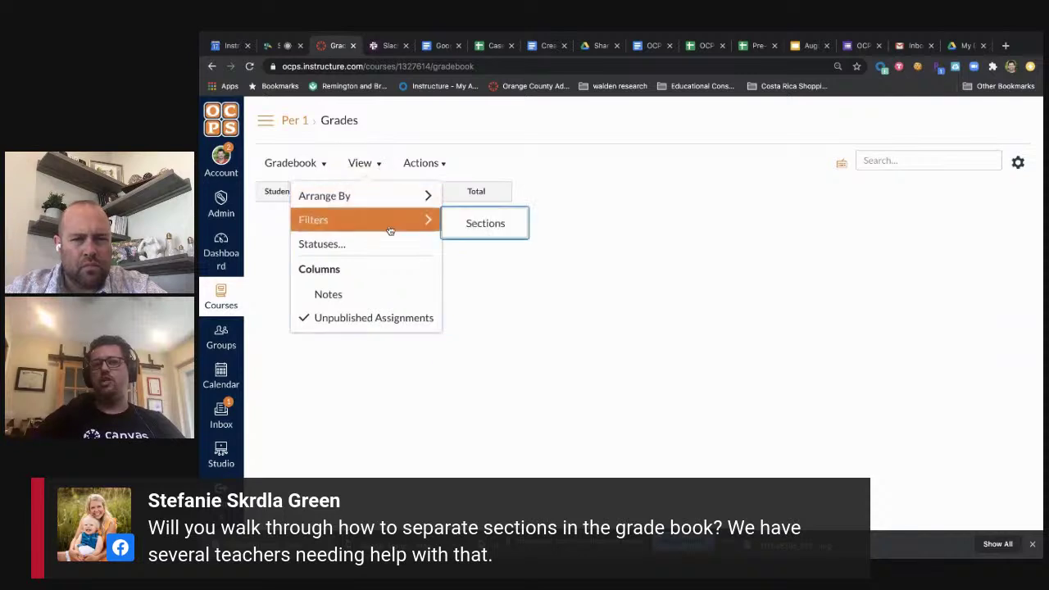
left_click(487, 225)
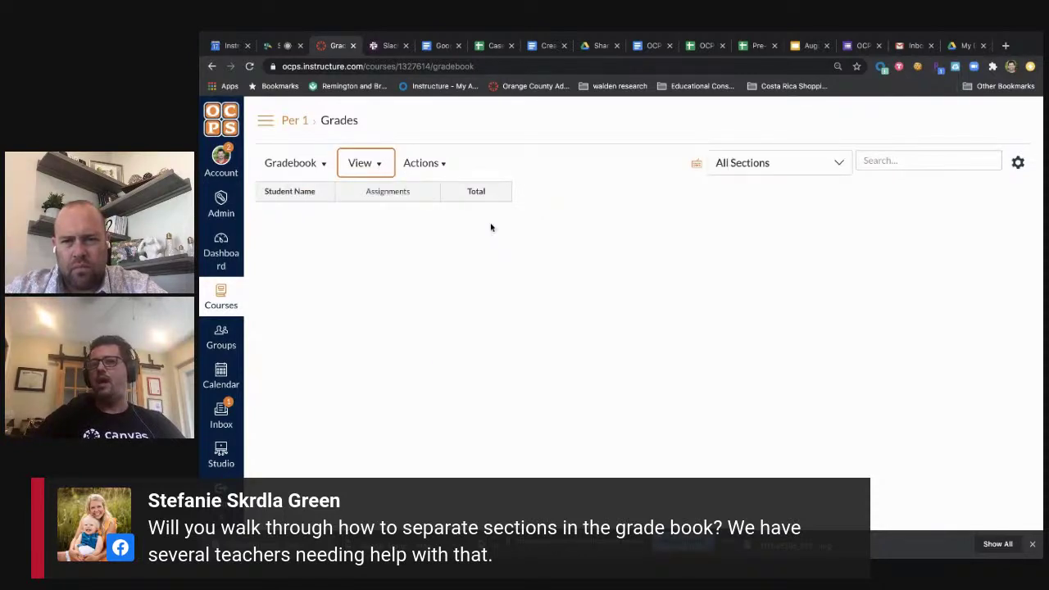
left_click(840, 166)
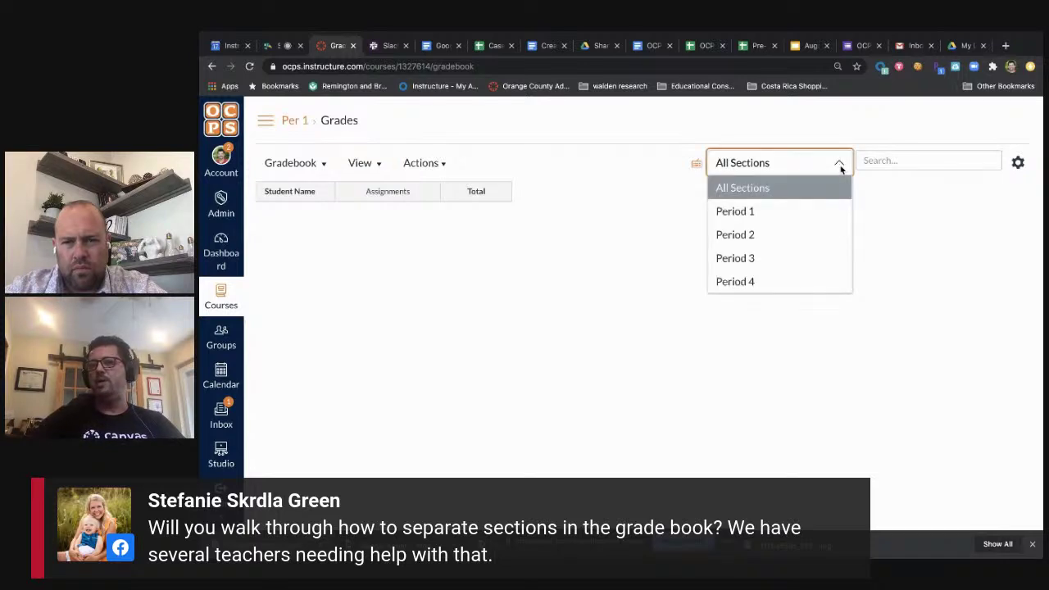
left_click(824, 212)
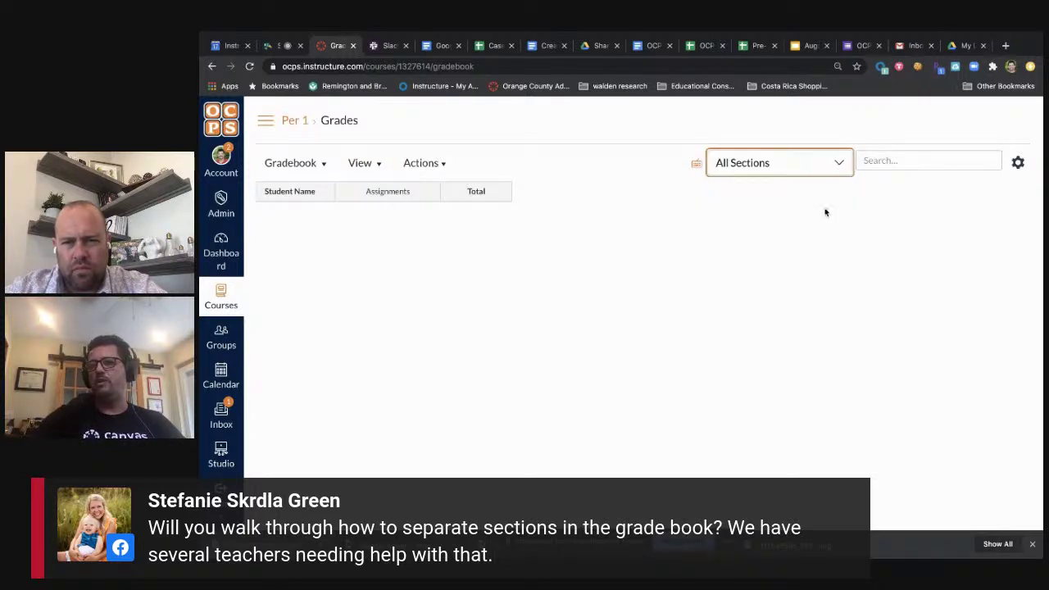
left_click(841, 164)
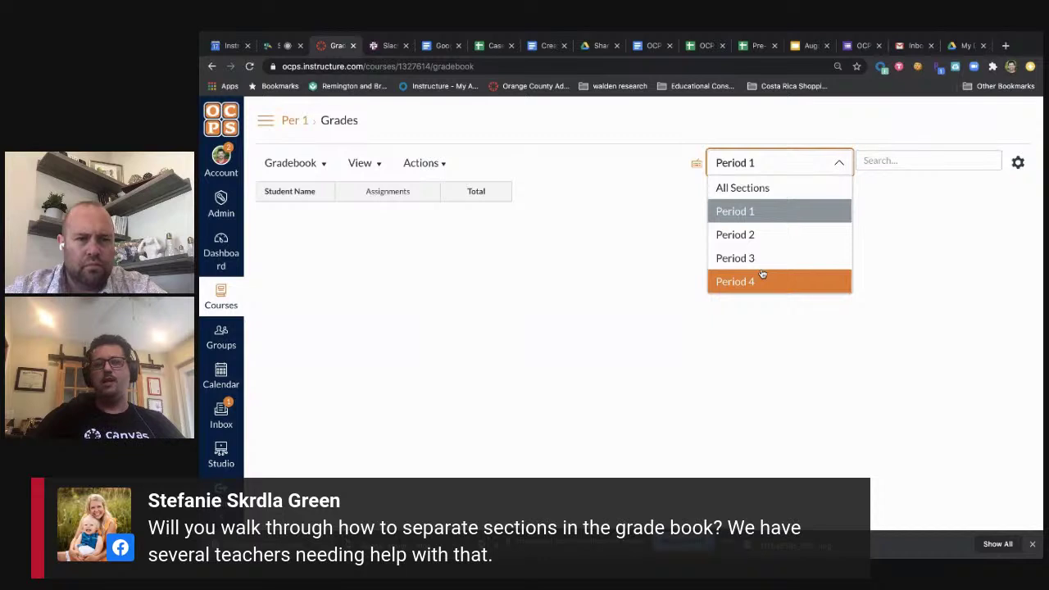
Open the Module PD Assignment from the AP - United States History course's modules in SpeedGrader
left_click(223, 255)
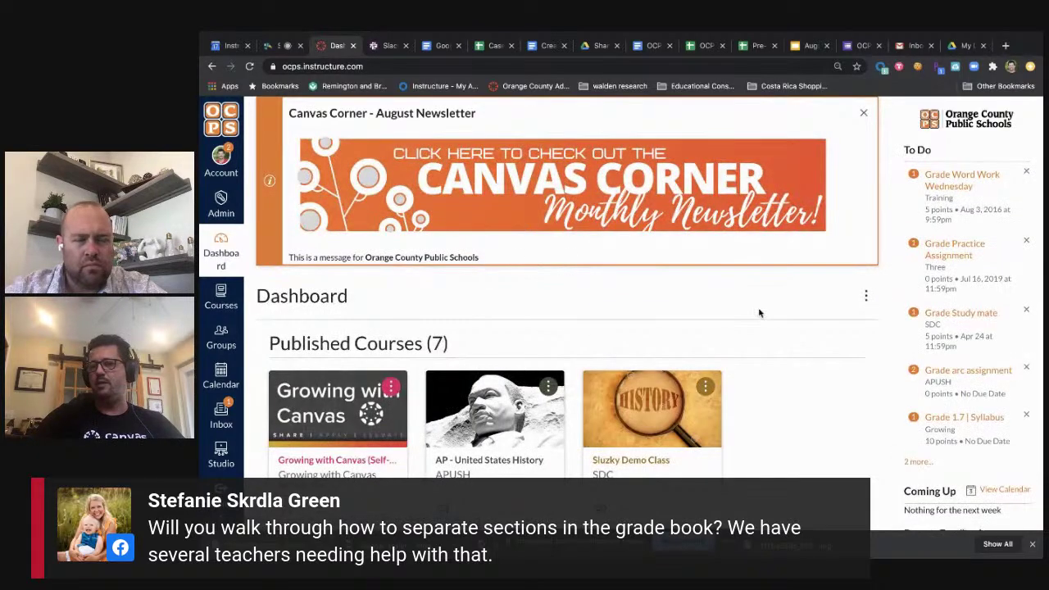
scroll(817, 460, "down", 1)
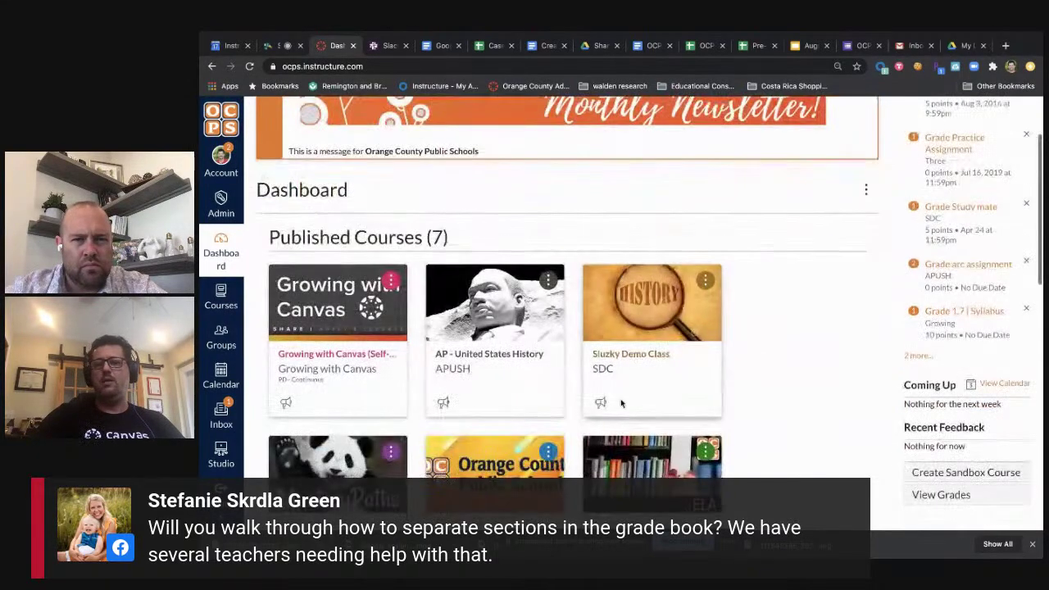
left_click(514, 355)
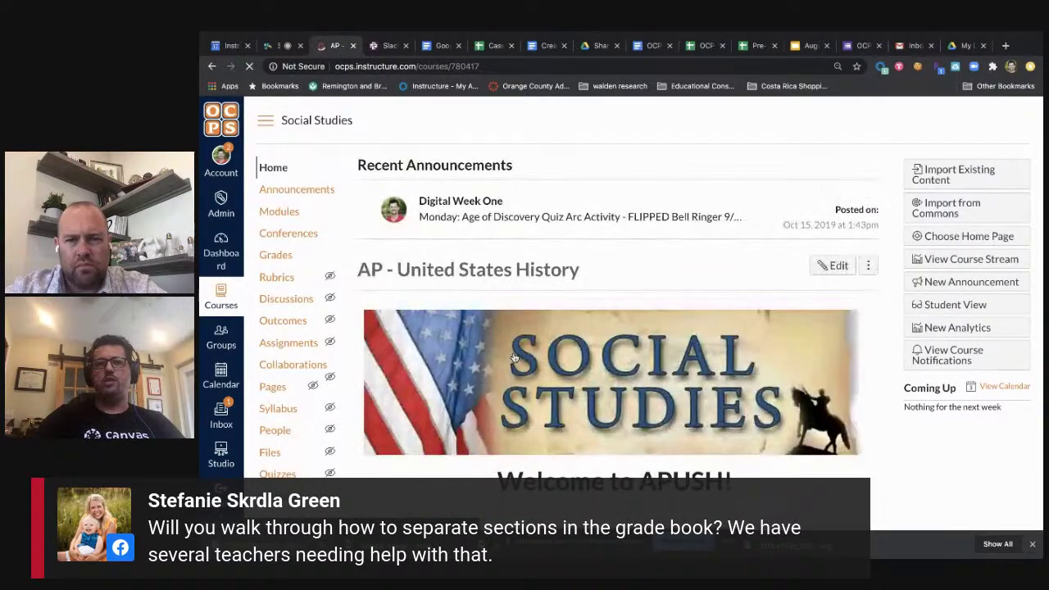
left_click(279, 213)
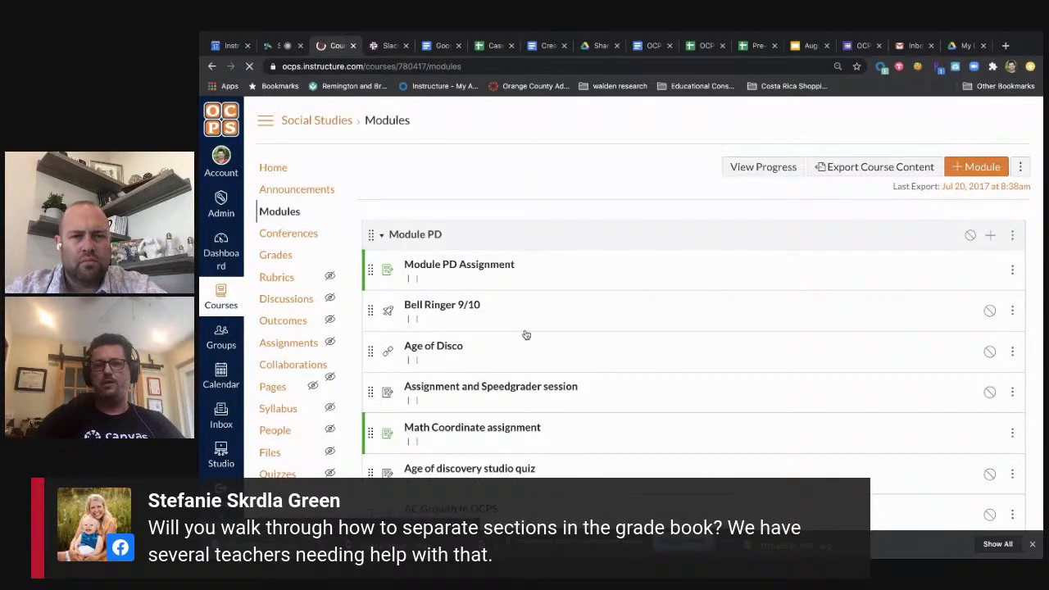
scroll(672, 396, "down", 1)
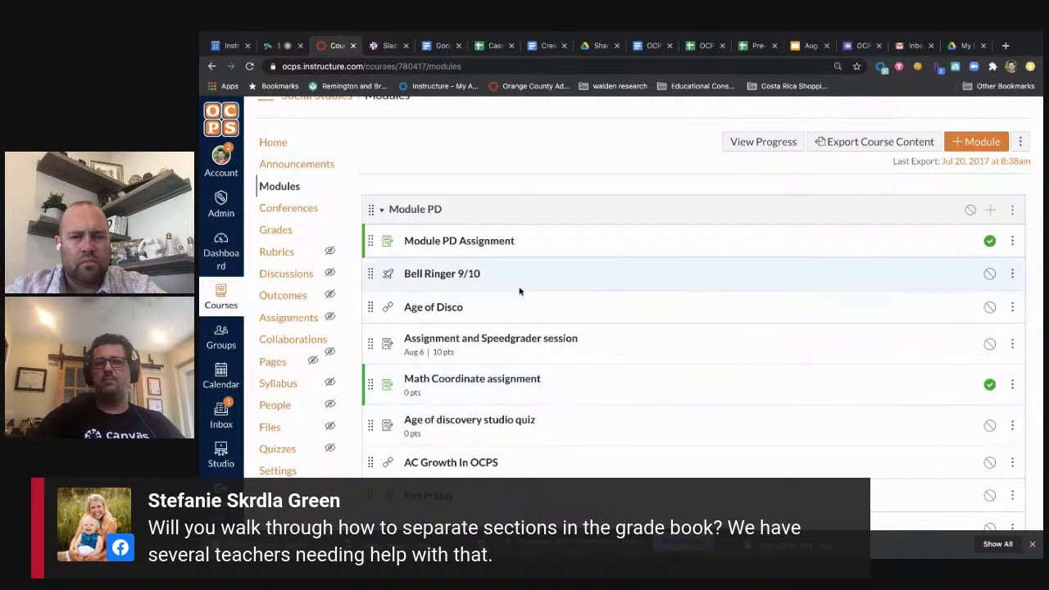
left_click(484, 244)
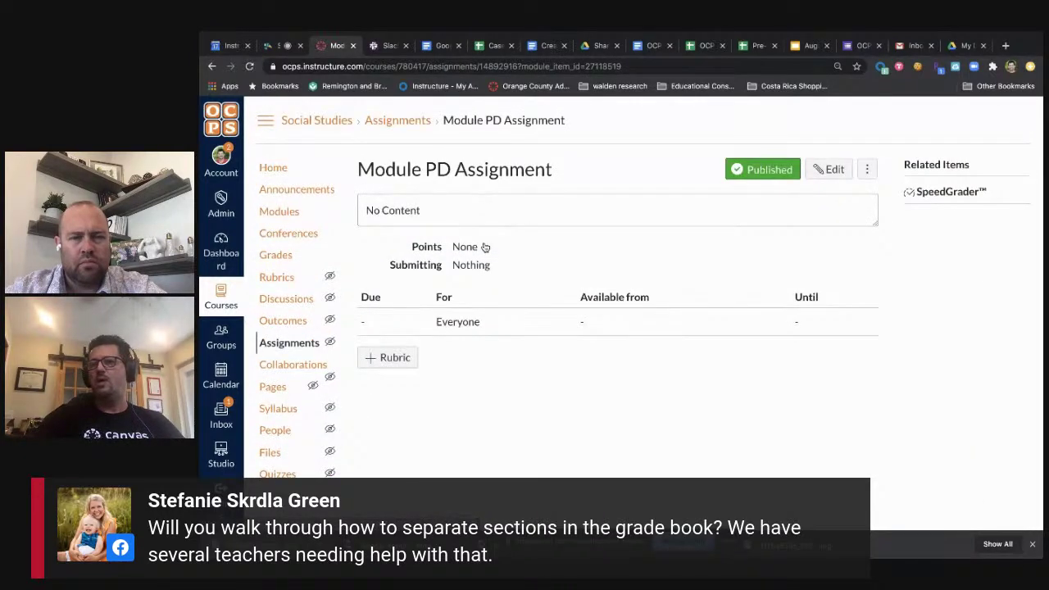
left_click(941, 194)
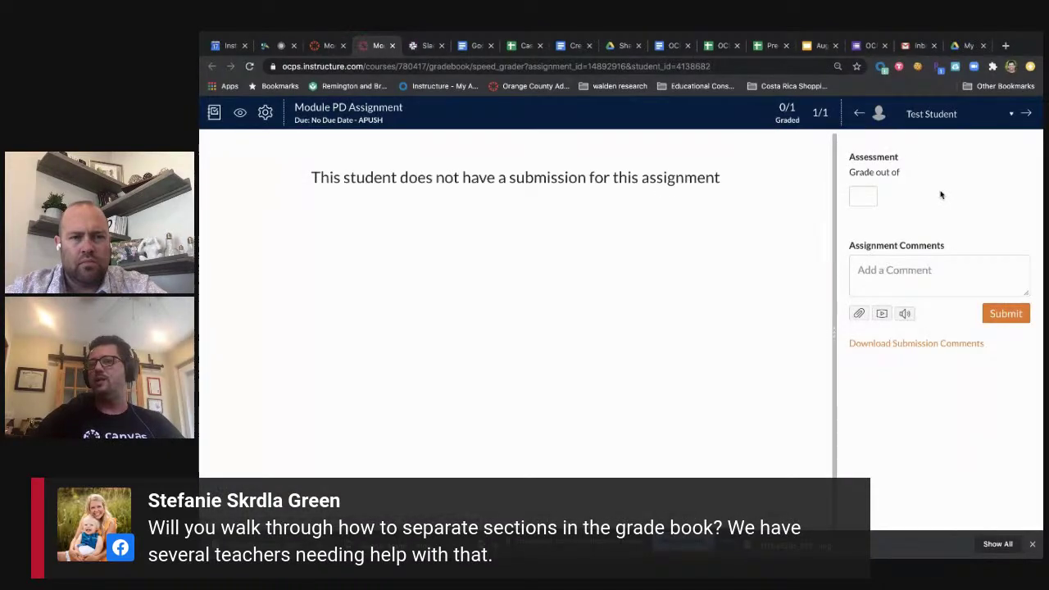
Limit the SpeedGrader student list to the Period 4 section, check the filter and go to the course gradebook
left_click(1013, 115)
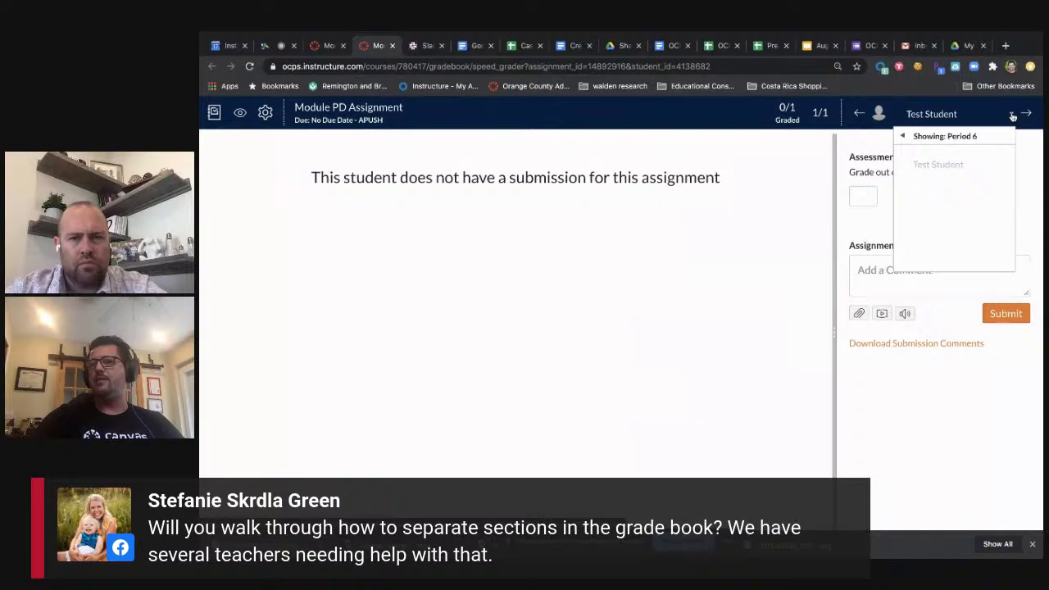
mouse_move(950, 137)
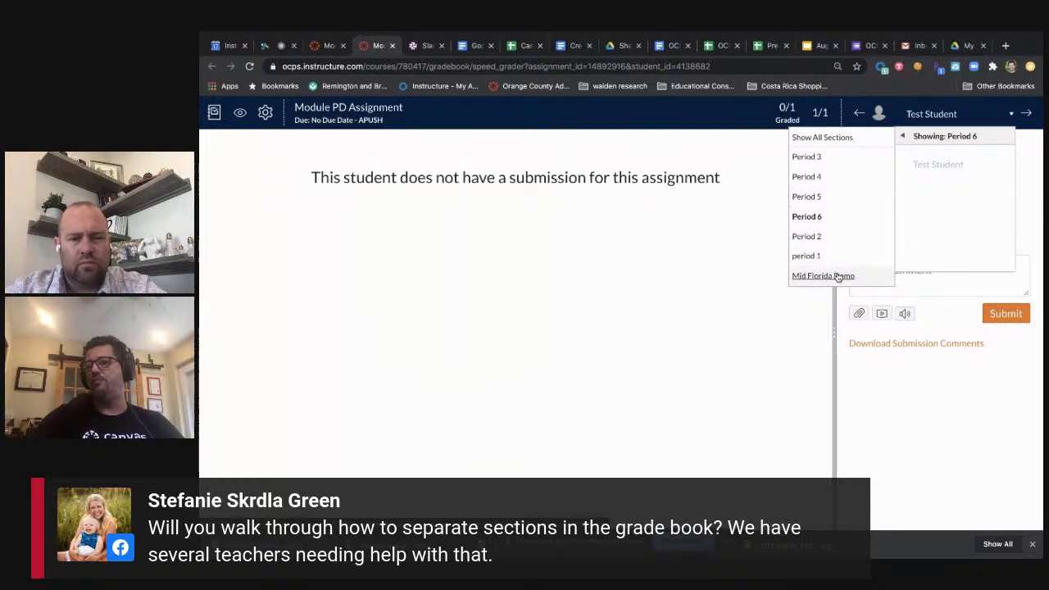
left_click(830, 186)
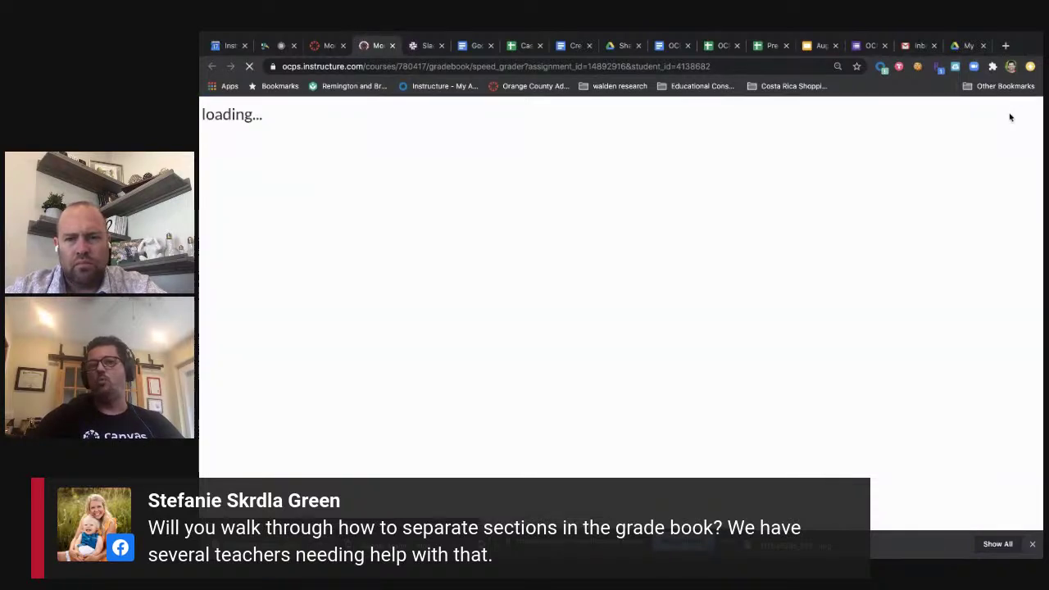
left_click(1011, 115)
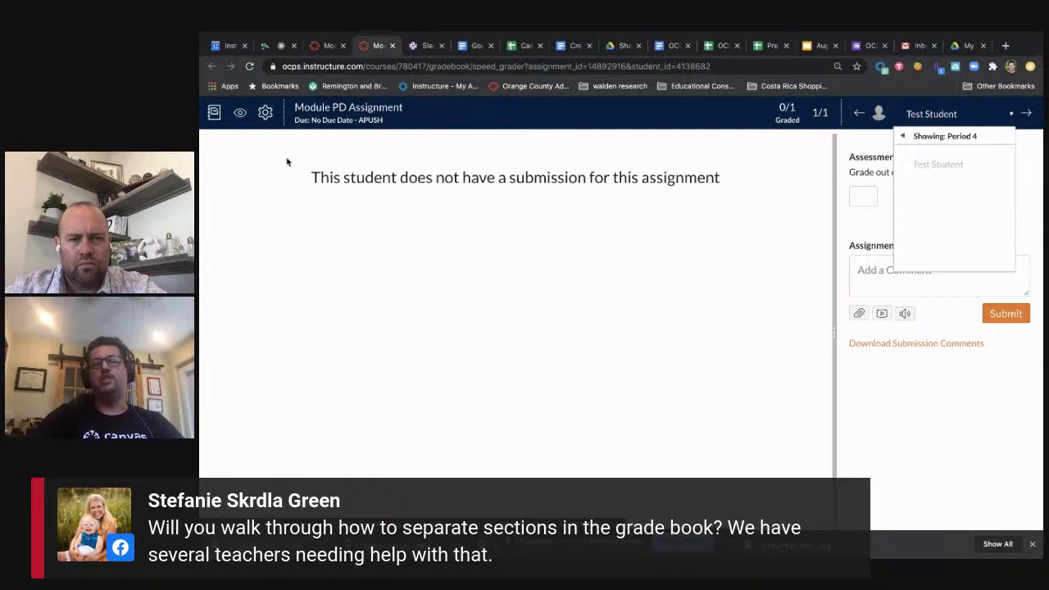
left_click(215, 114)
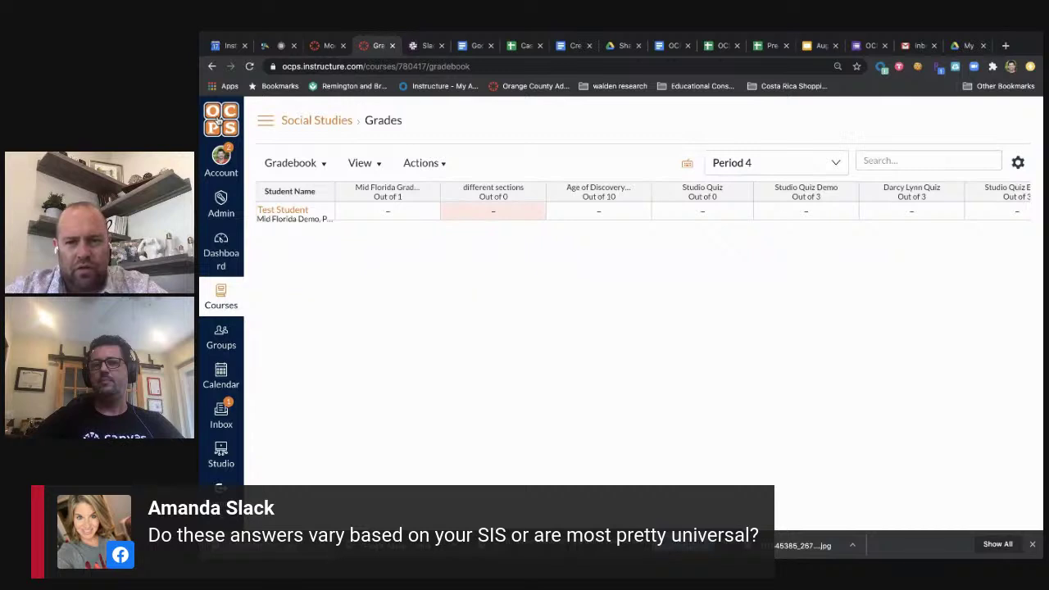
Return to the dashboard and open the settings of the Period 1 course
left_click(220, 254)
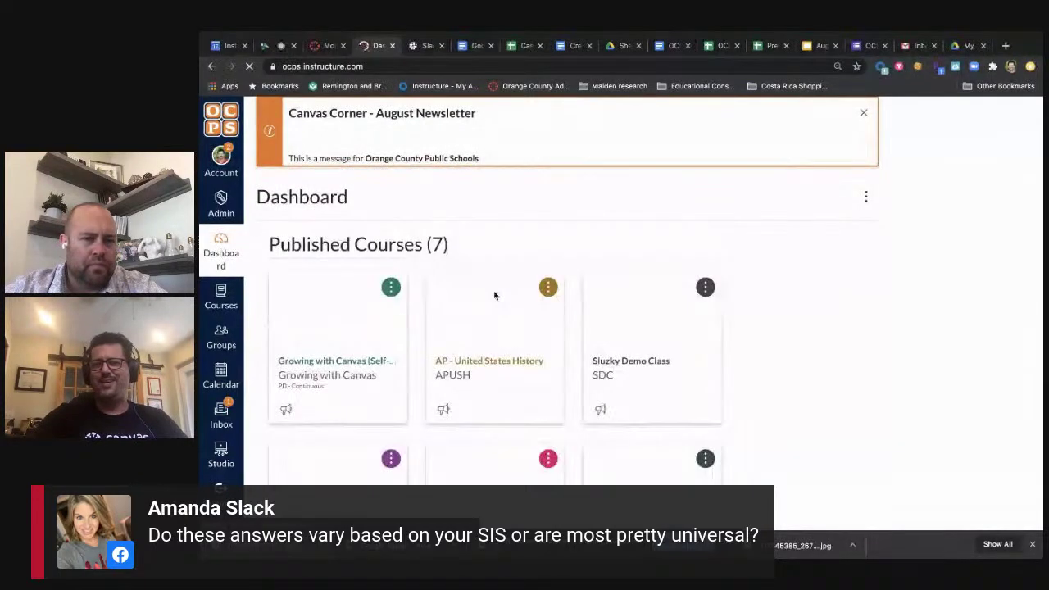
scroll(778, 435, "down", 3)
scroll(780, 448, "down", 10)
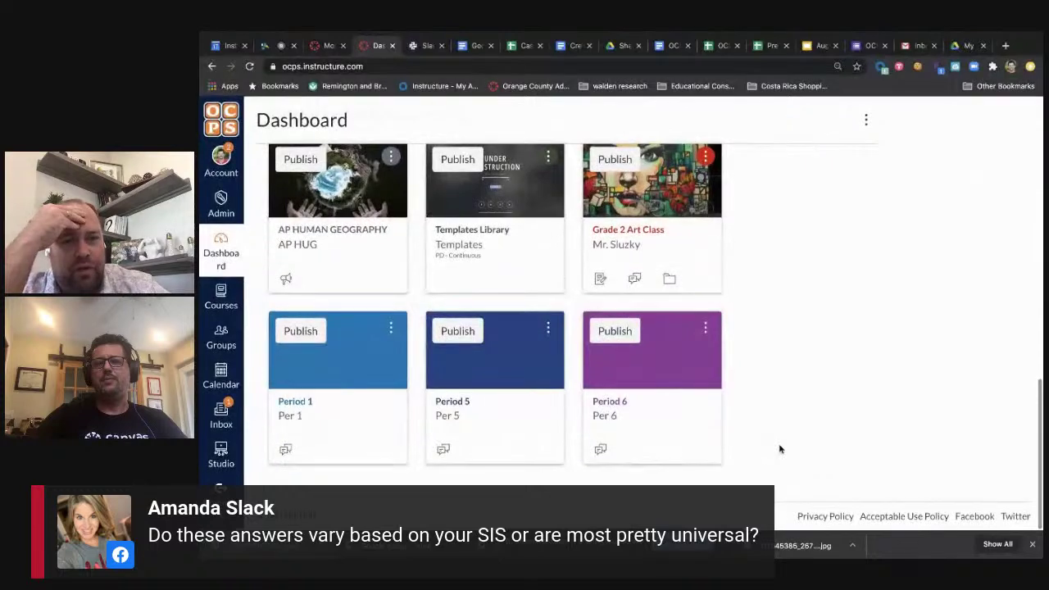
scroll(780, 449, "up", 1)
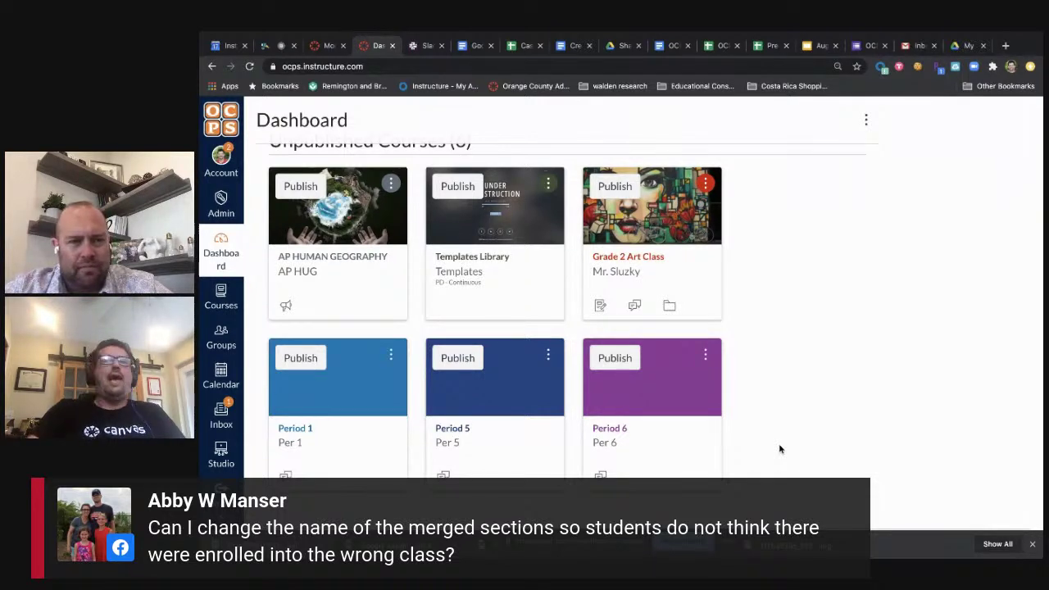
scroll(780, 450, "down", 1)
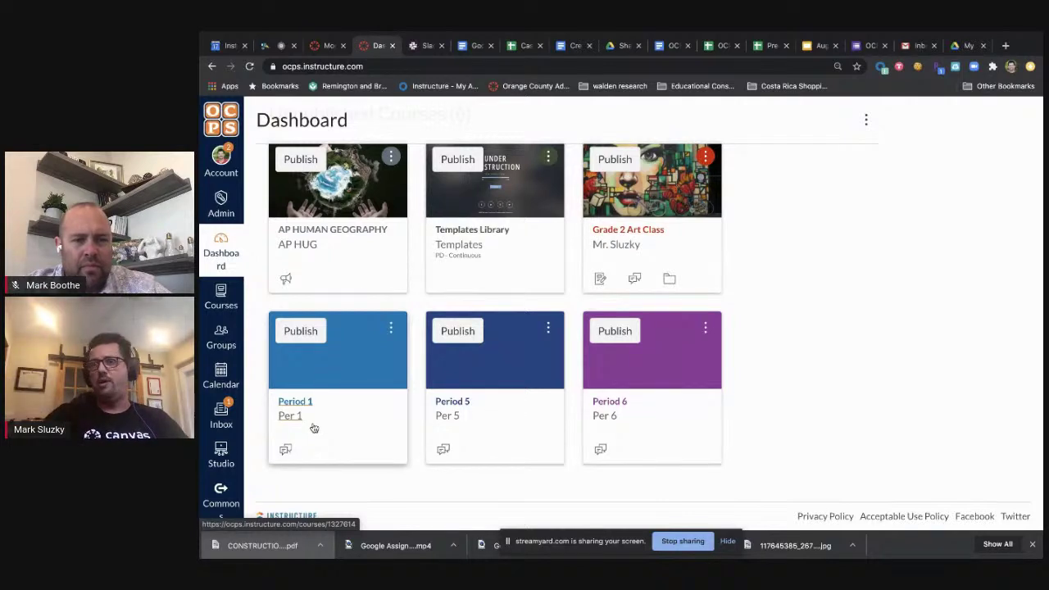
left_click(306, 404)
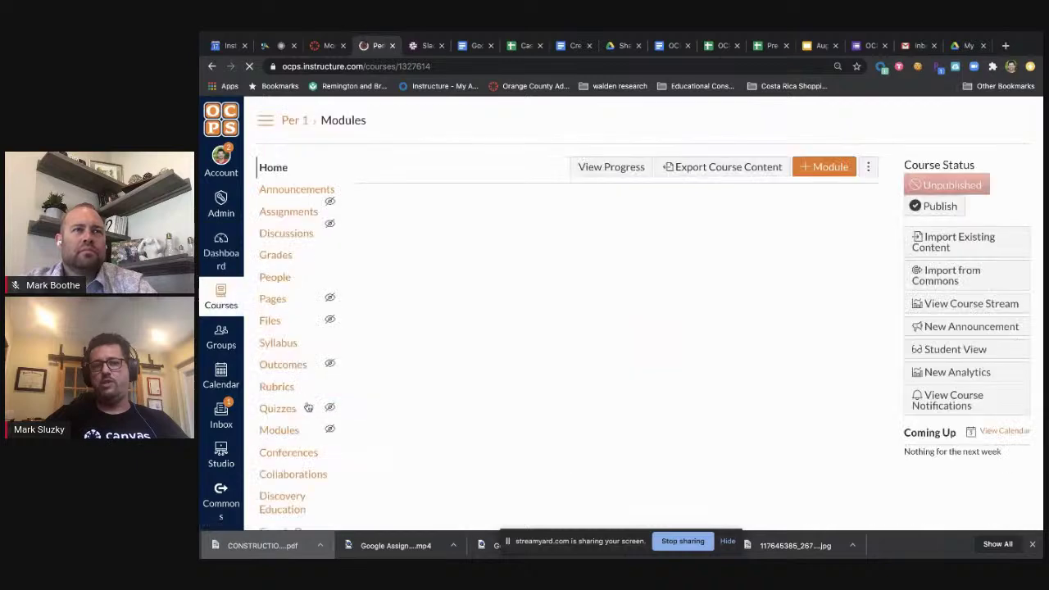
scroll(309, 408, "down", 3)
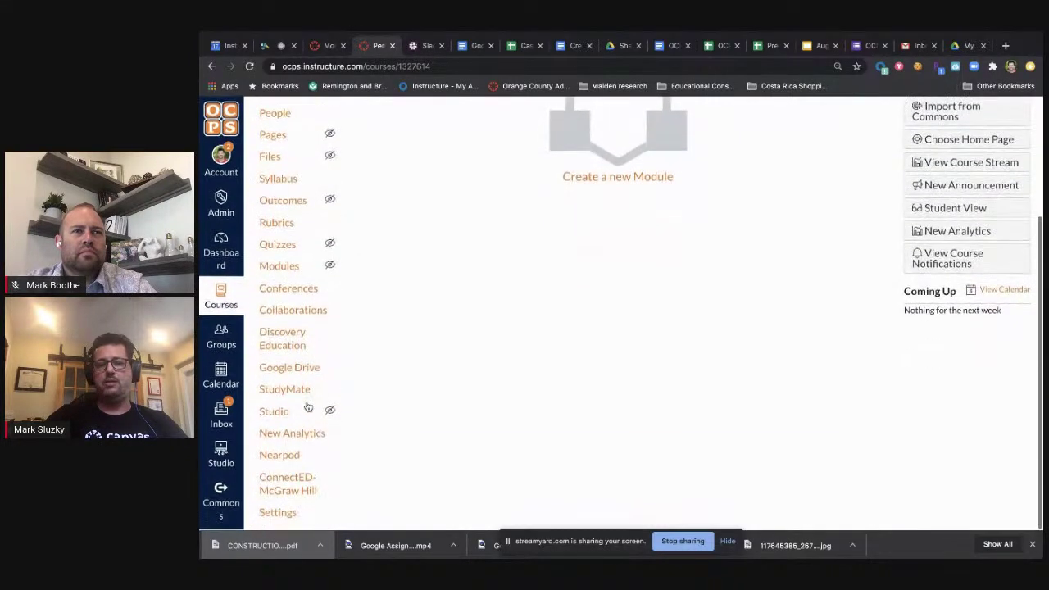
left_click(281, 510)
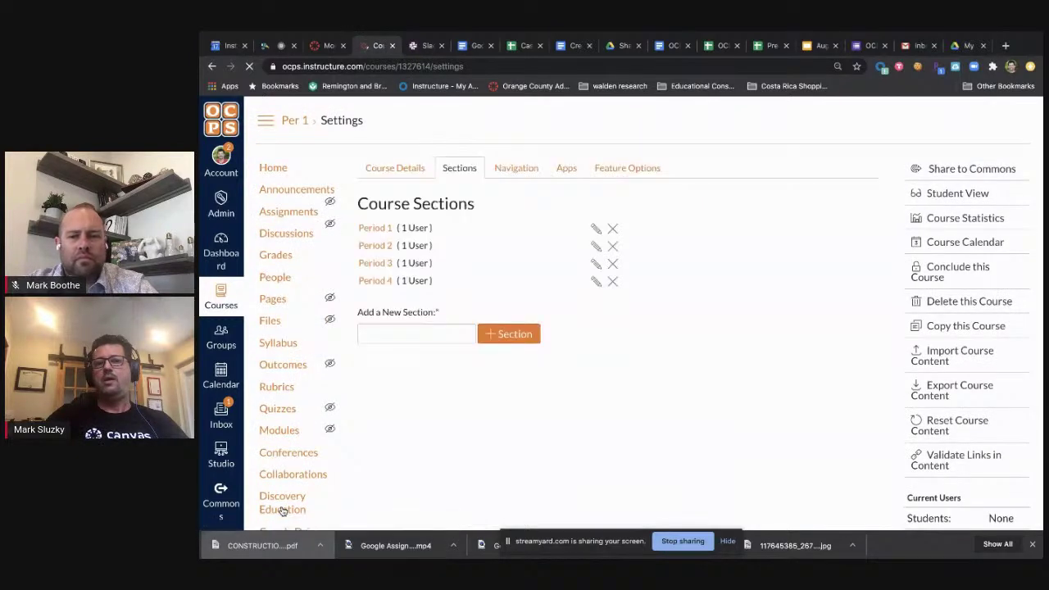
In the course details, set the course name to "US History" and the course code to the teacher's title and surname
left_click(393, 169)
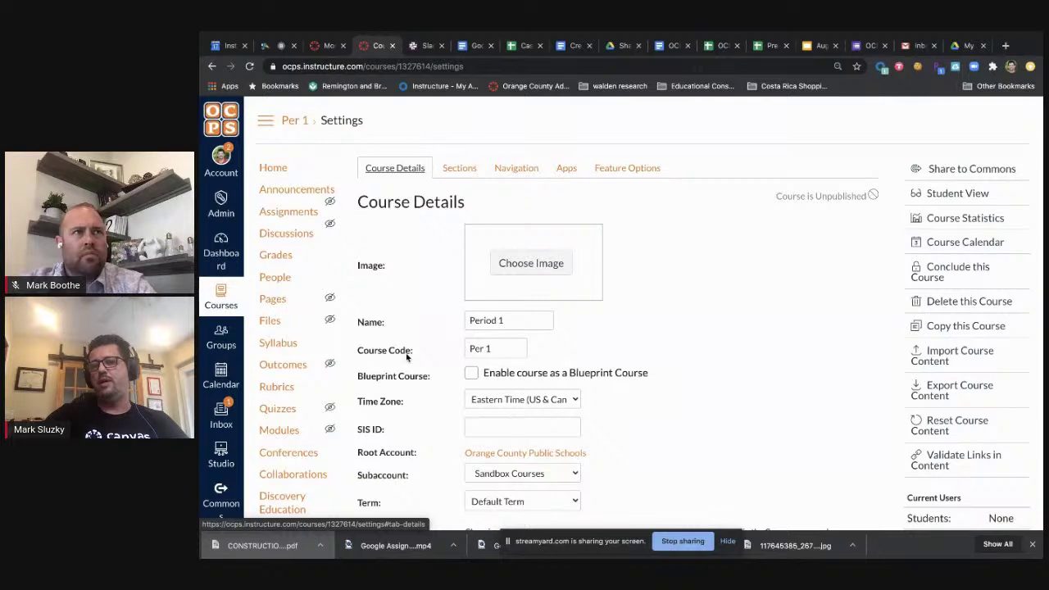
triple_click(529, 323)
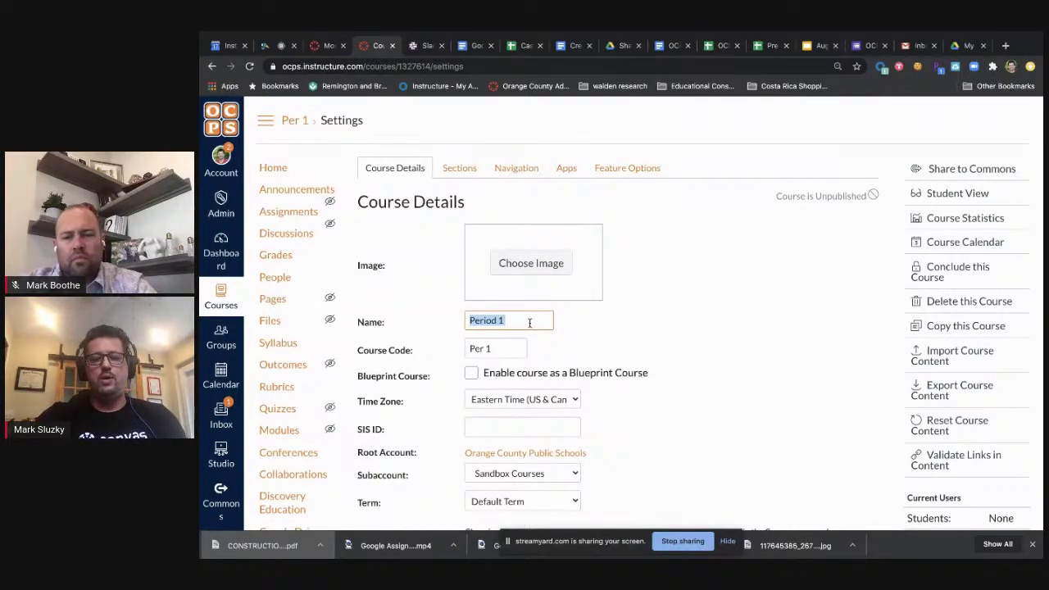
type("US History")
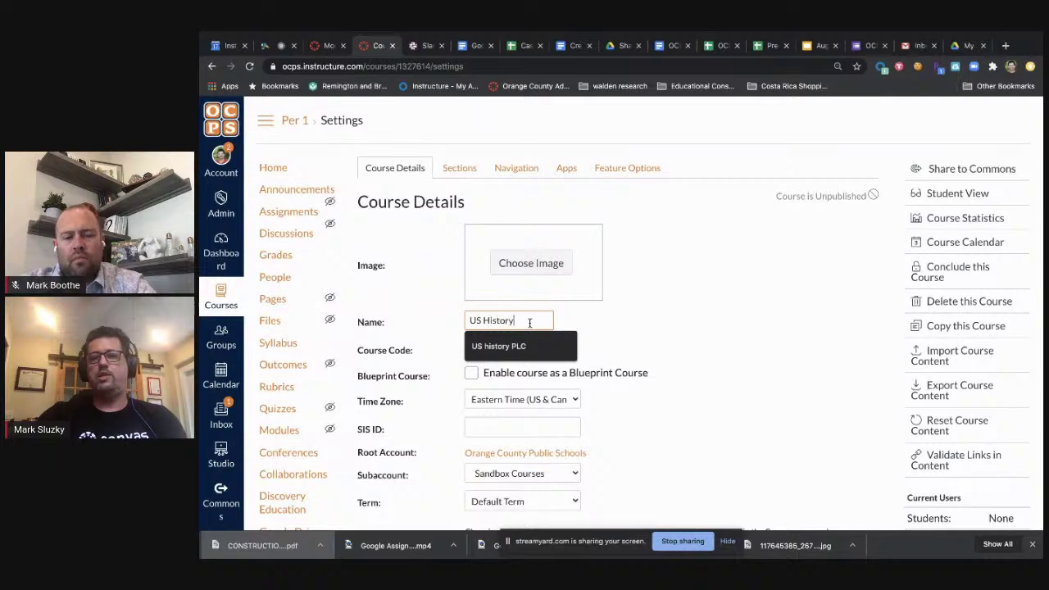
left_click(620, 334)
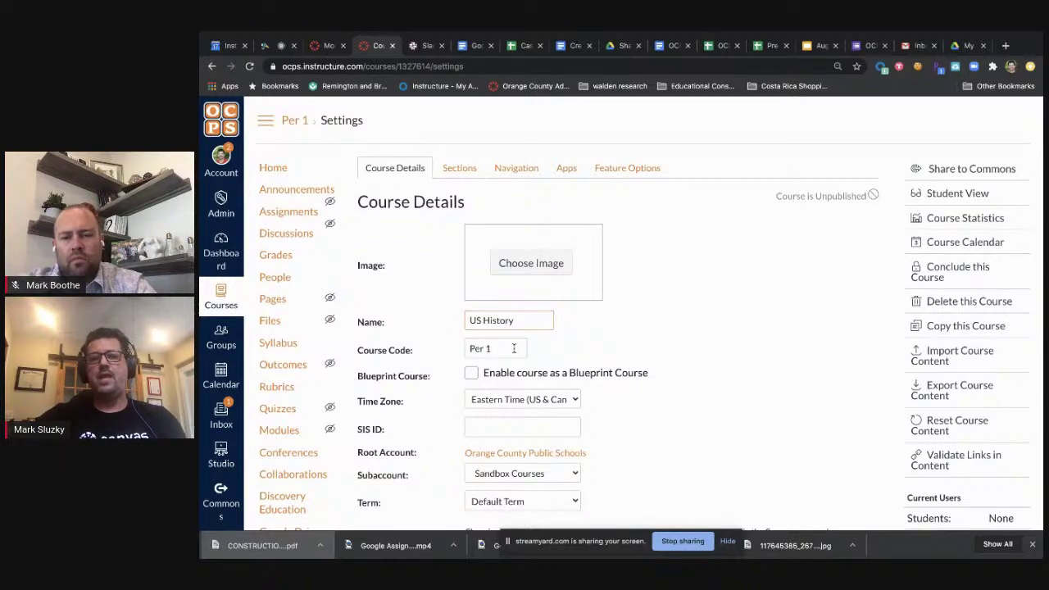
triple_click(495, 348)
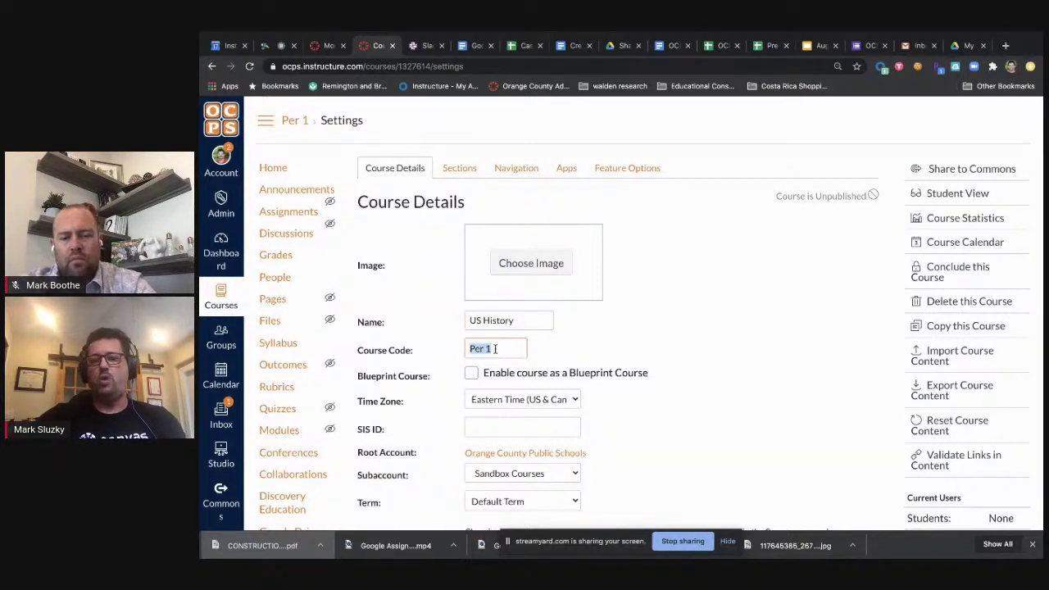
type("Mr. Sluzky")
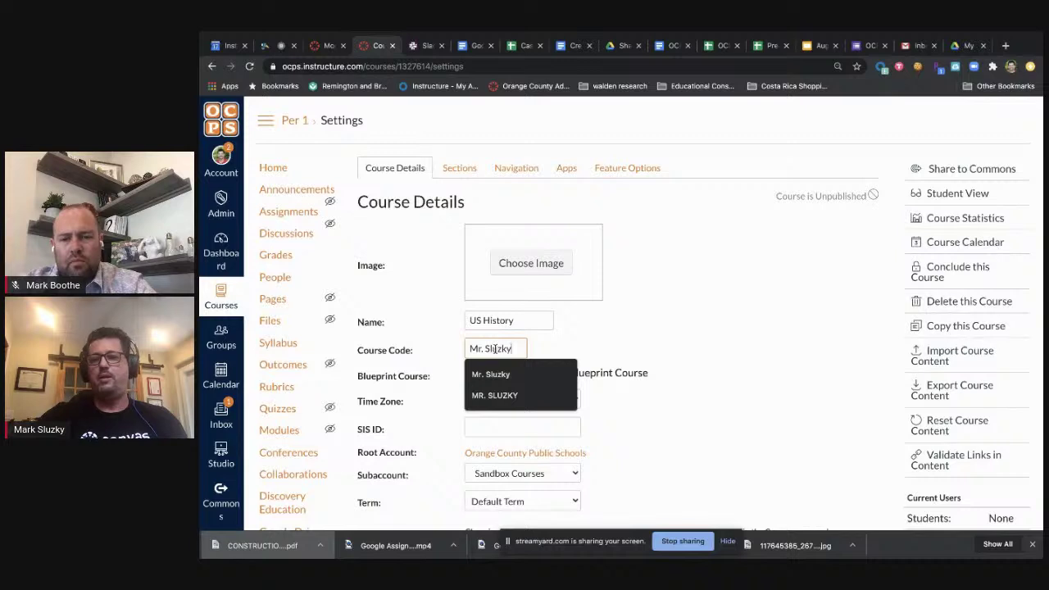
left_click(638, 341)
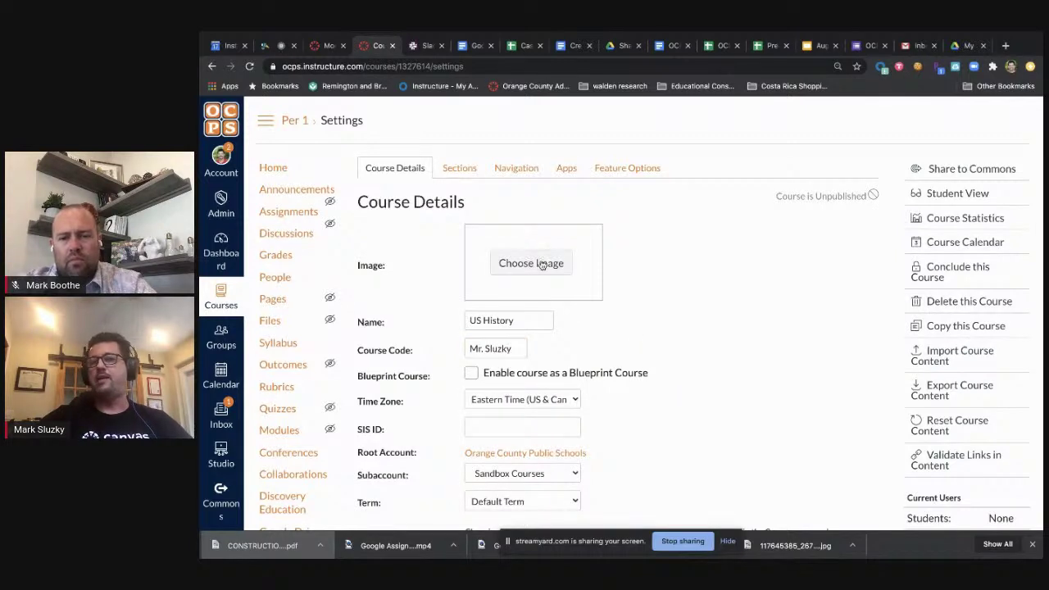
Search Unsplash for a course image using "us history"
left_click(510, 268)
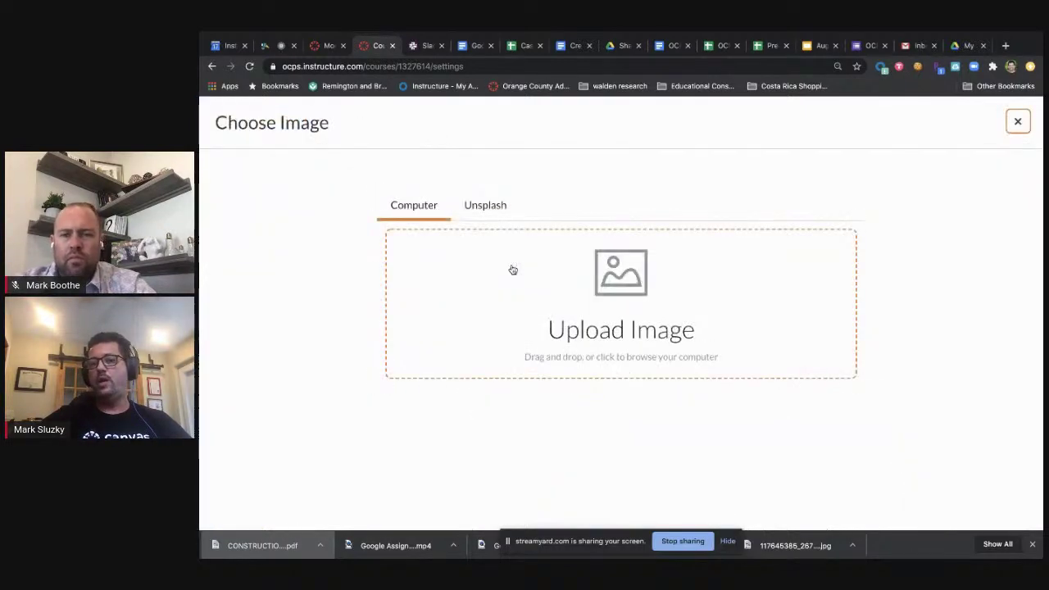
left_click(497, 206)
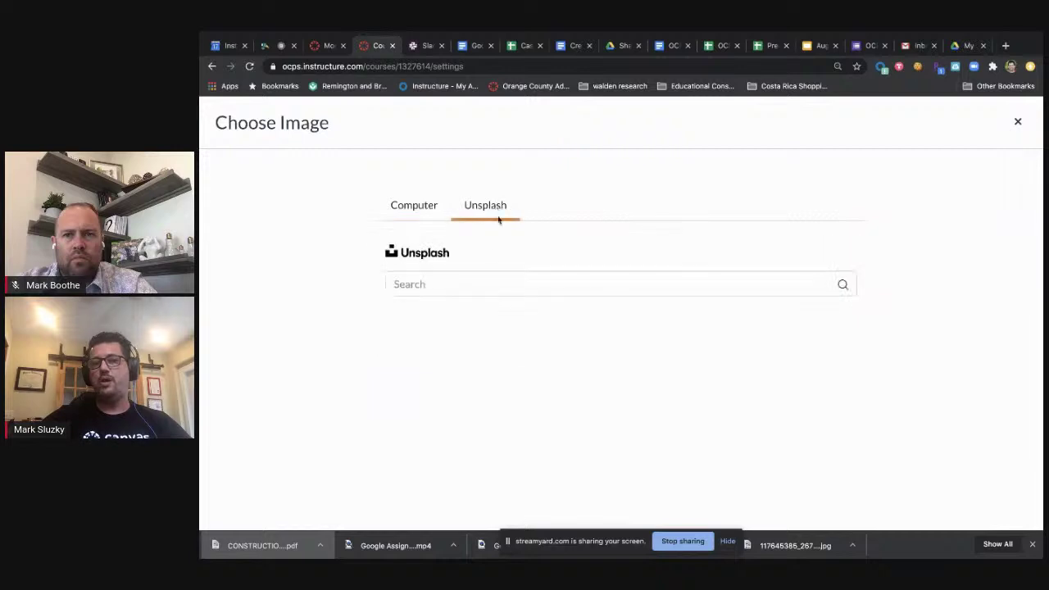
left_click(481, 284)
type("us history")
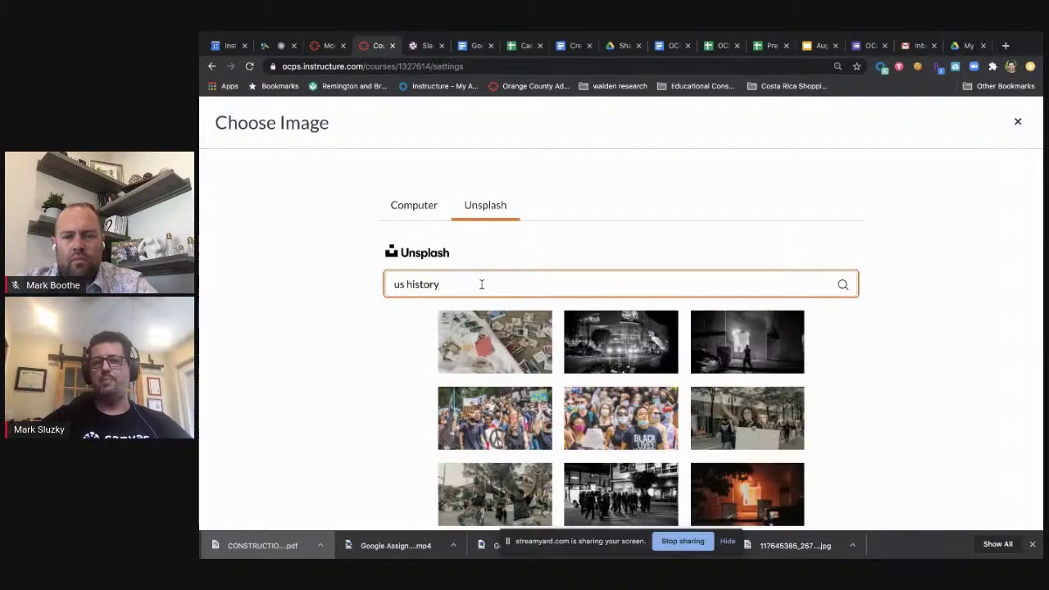
Browse the first two pages of Unsplash images, check the computer upload option and leave the image chooser
scroll(844, 426, "down", 3)
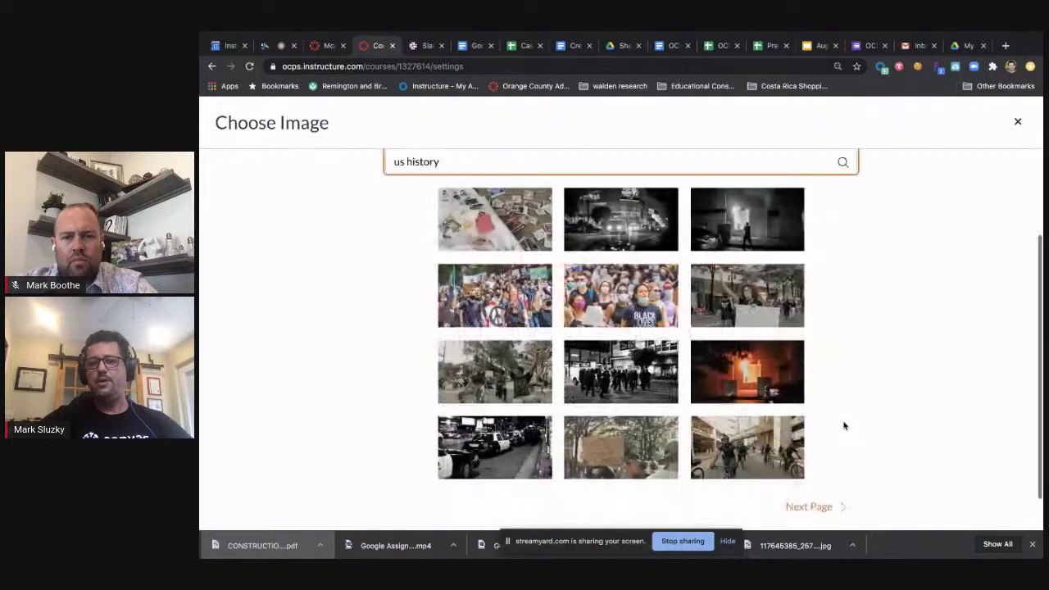
scroll(844, 426, "up", 1)
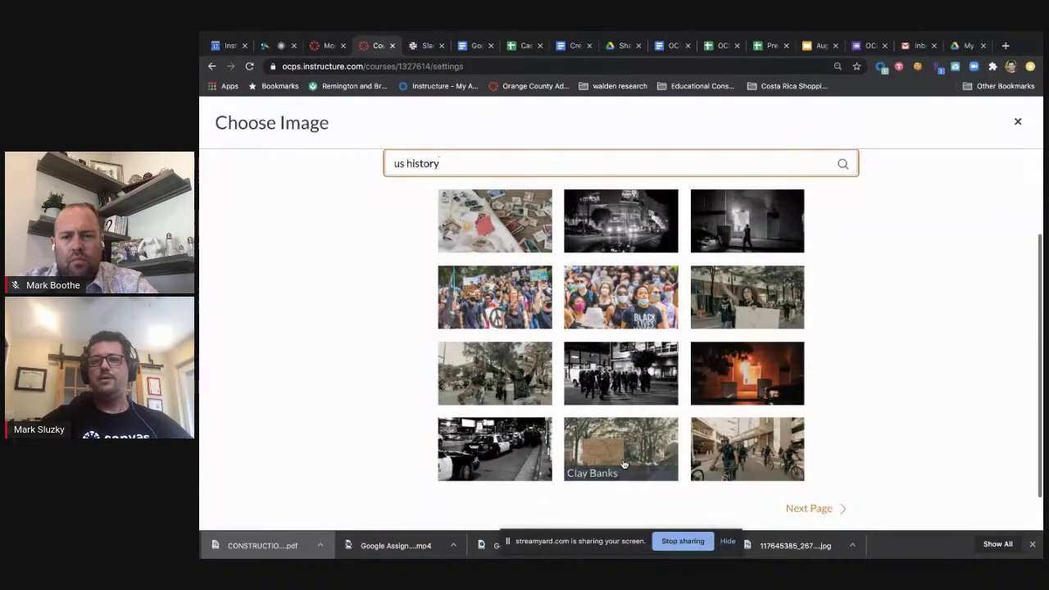
scroll(876, 431, "down", 1)
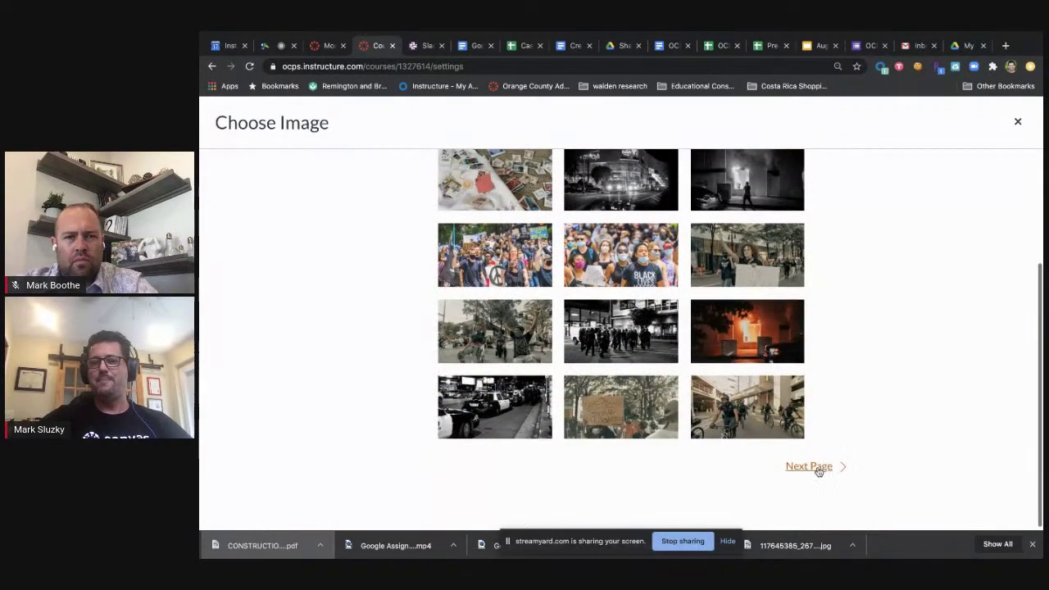
left_click(811, 468)
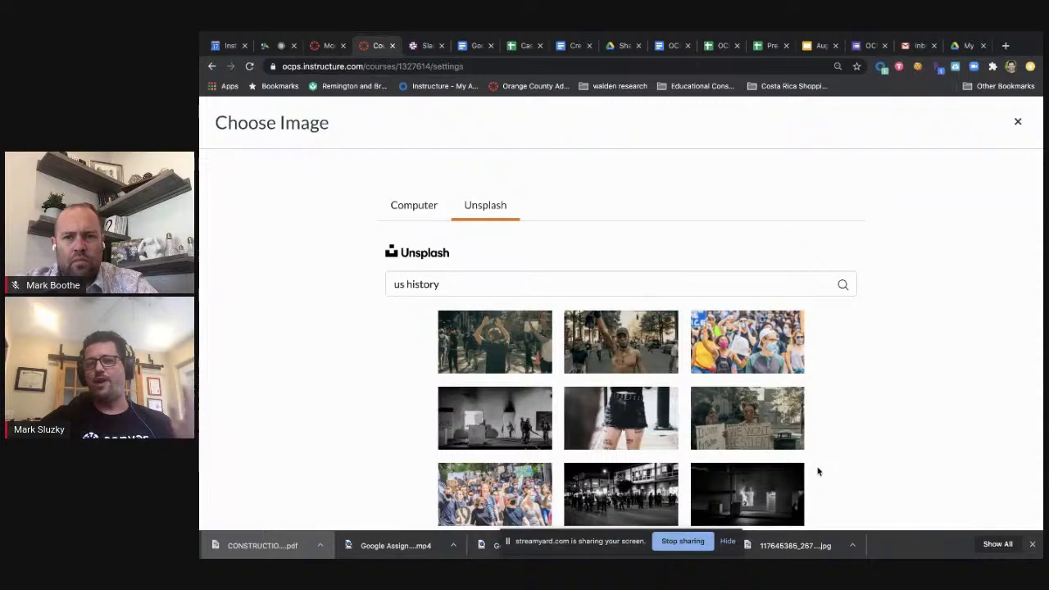
scroll(818, 472, "down", 3)
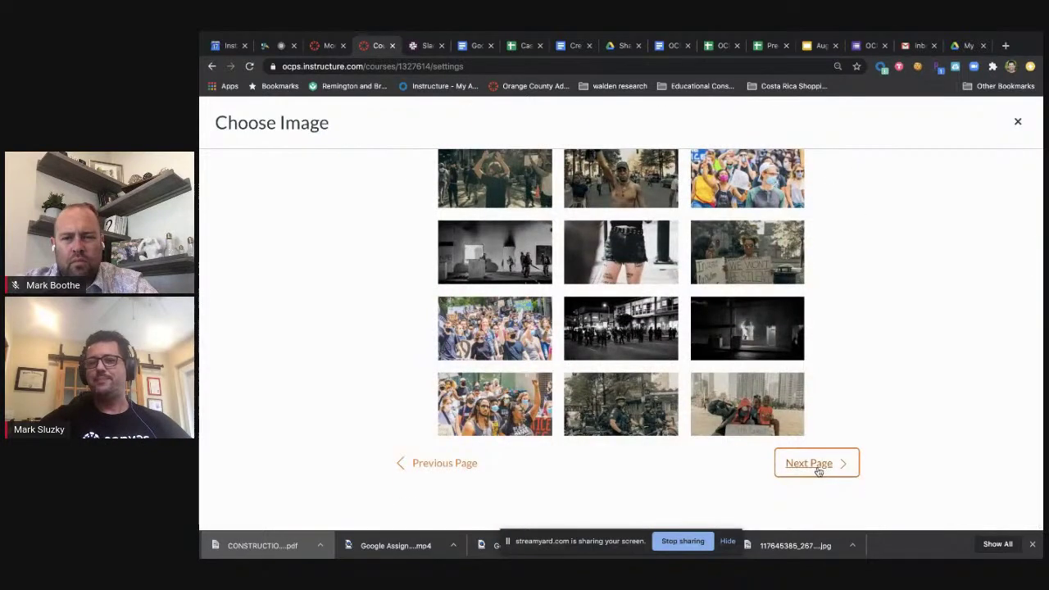
scroll(836, 354, "up", 3)
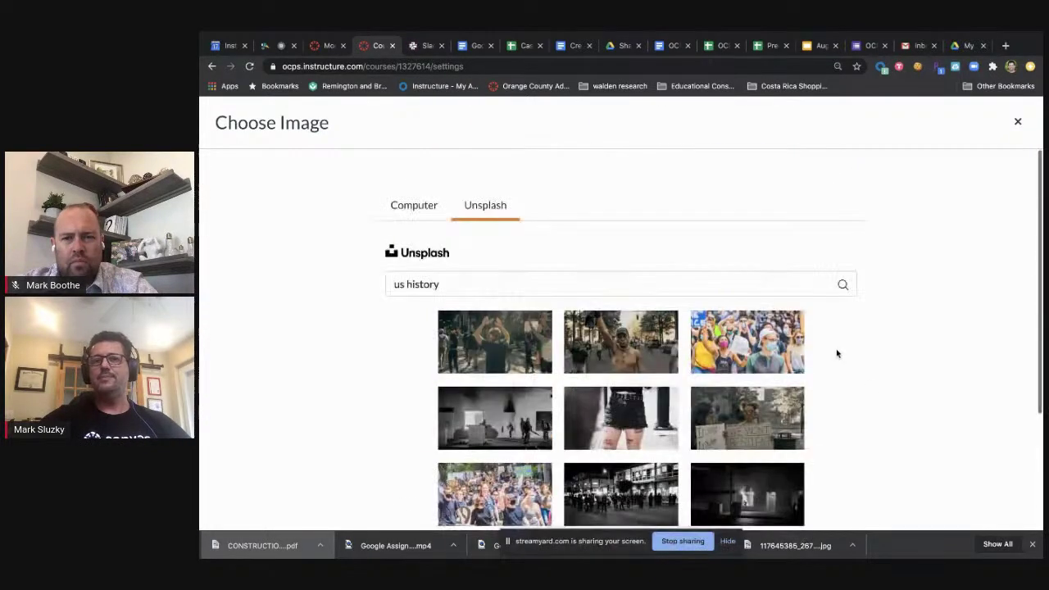
left_click(433, 209)
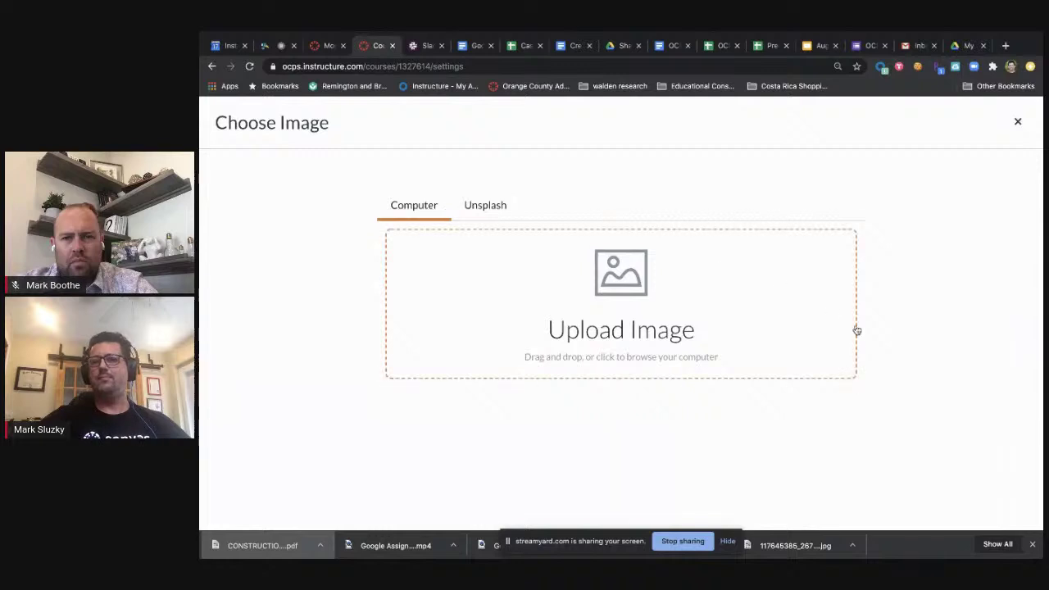
left_click(1018, 121)
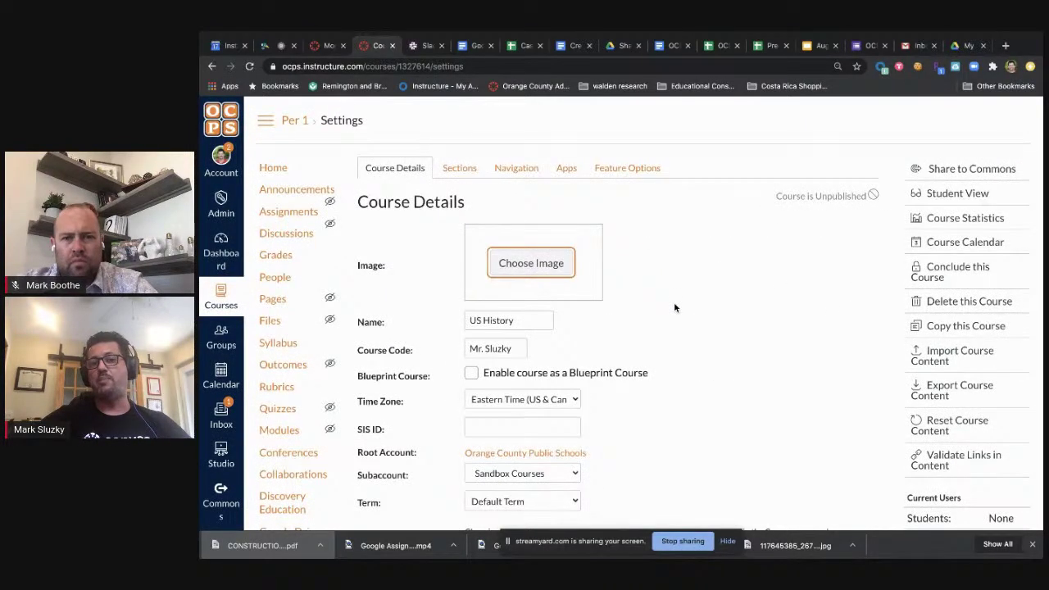
Save the updated course details and check the renamed course card on the refreshed dashboard
scroll(674, 308, "down", 12)
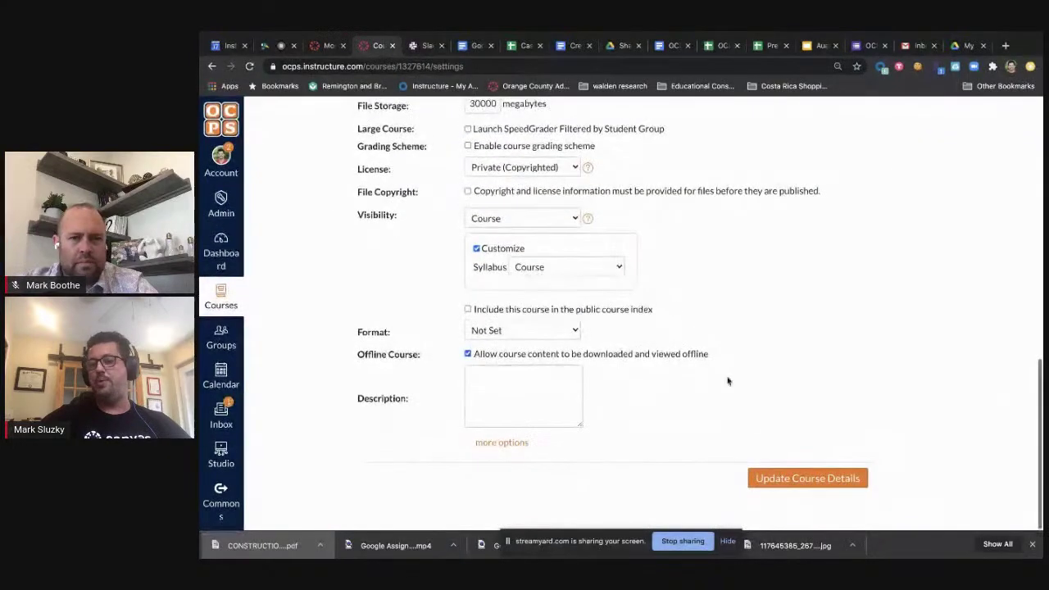
left_click(779, 480)
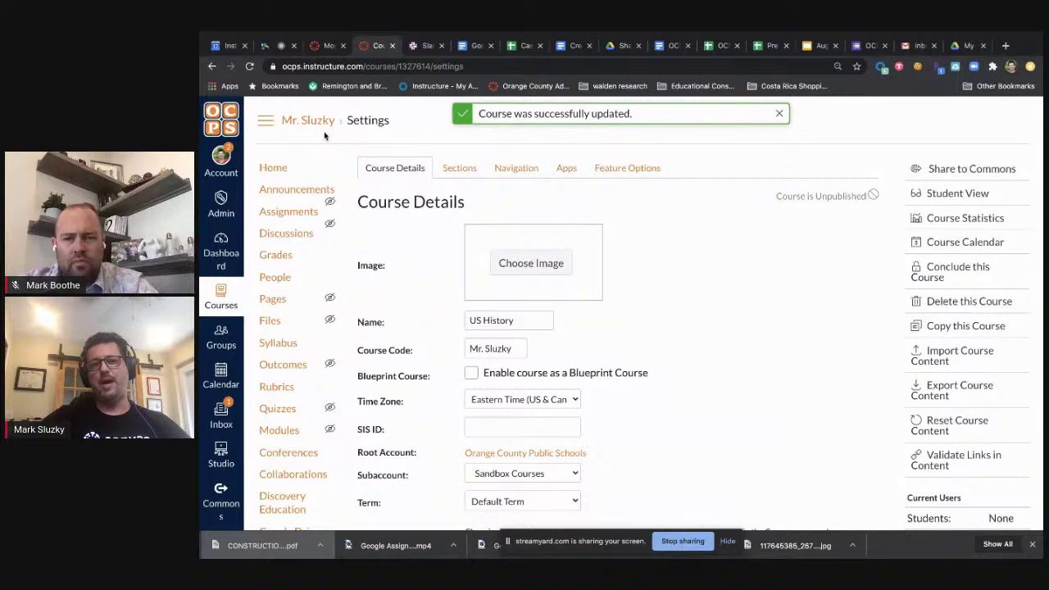
left_click(221, 306)
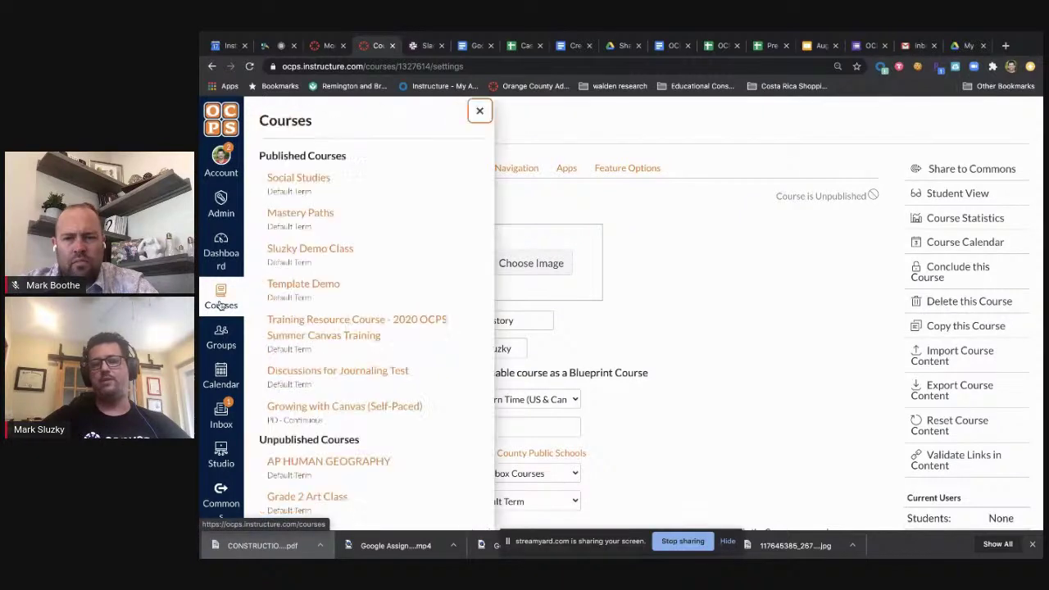
left_click(217, 251)
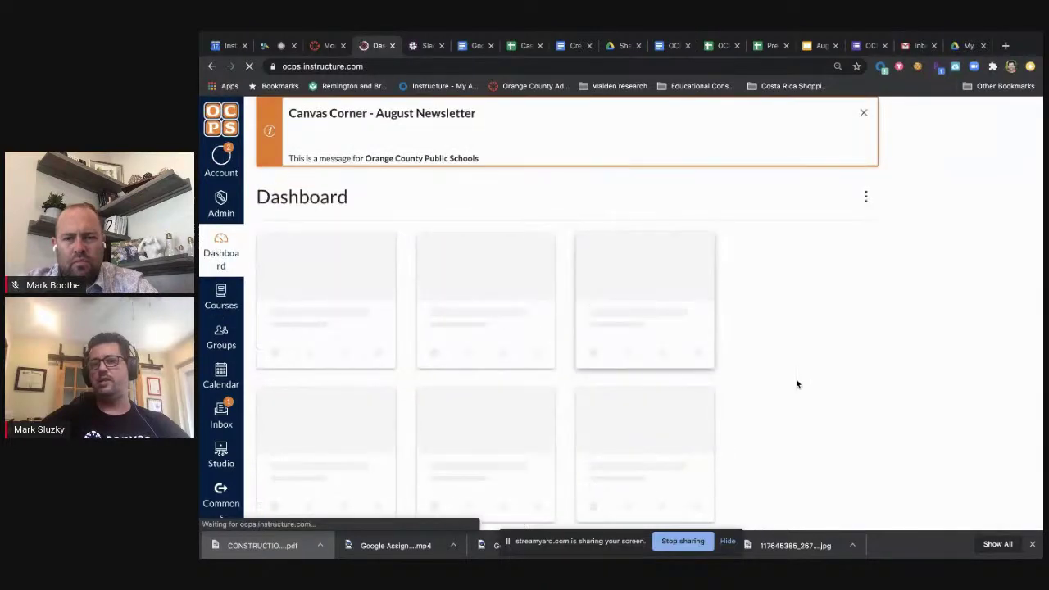
scroll(801, 412, "down", 5)
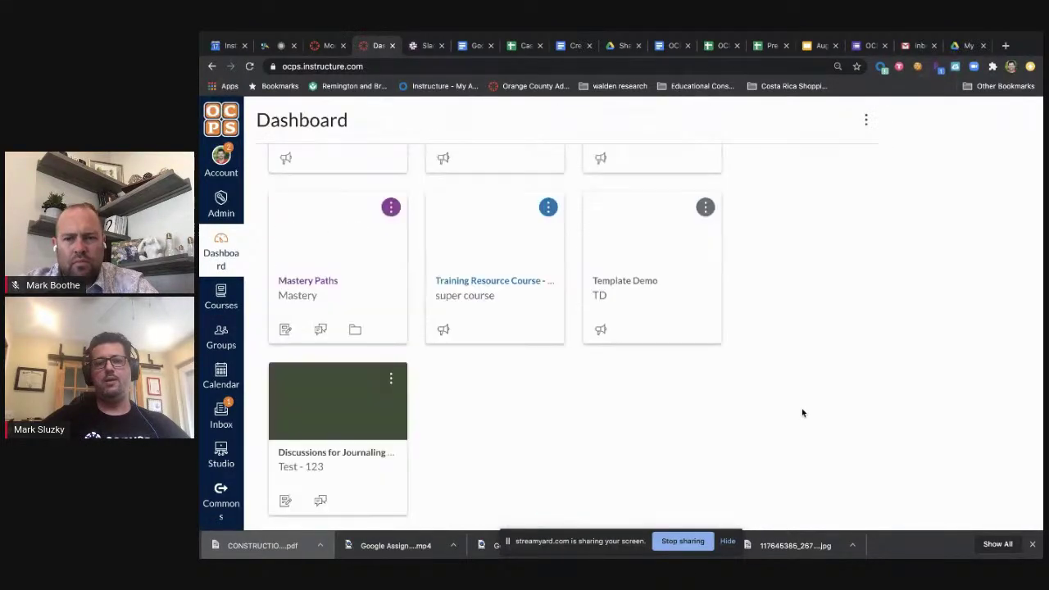
scroll(803, 412, "down", 5)
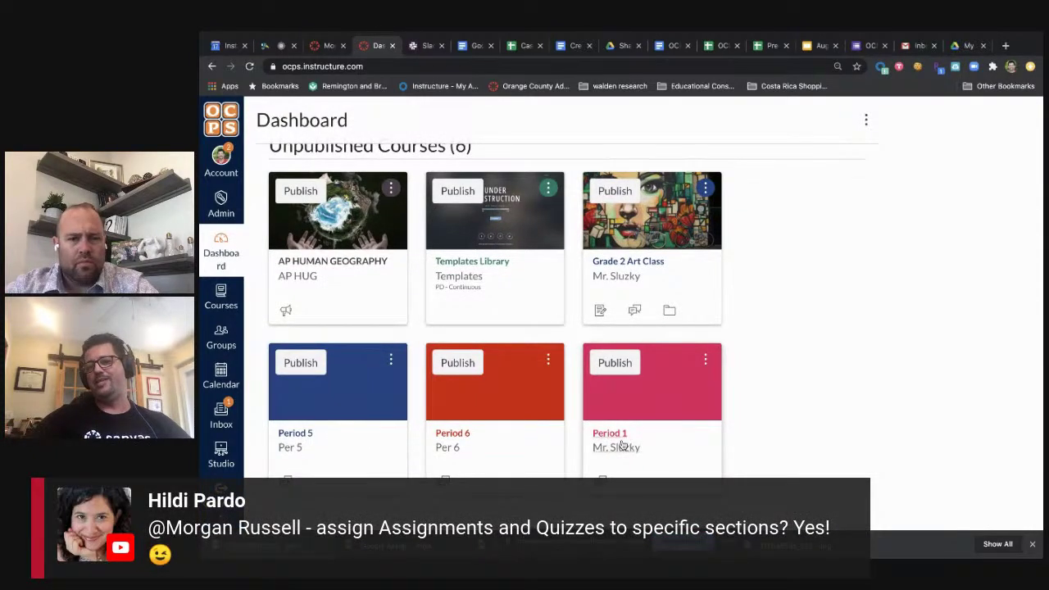
left_click(249, 67)
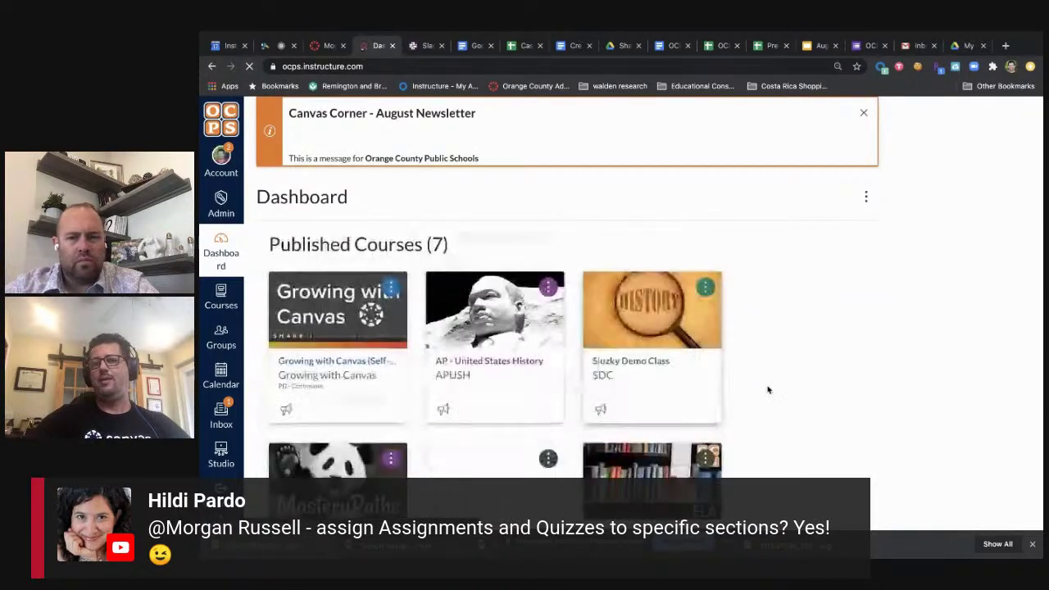
scroll(778, 414, "down", 8)
scroll(782, 423, "down", 1)
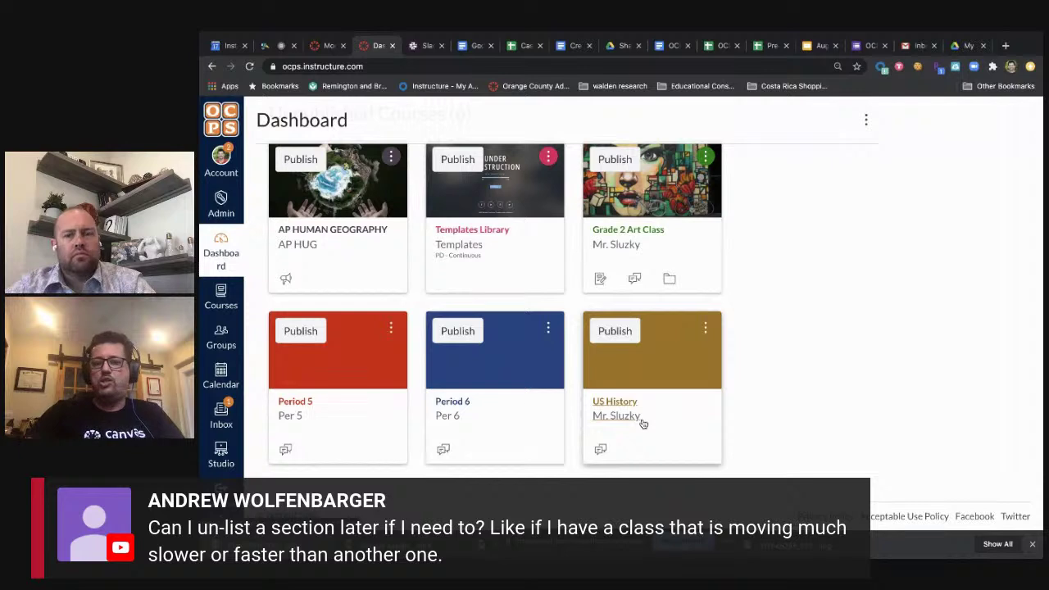
Start a new assignment in the US History course, named "Test" with "asdf" as its description
left_click(623, 409)
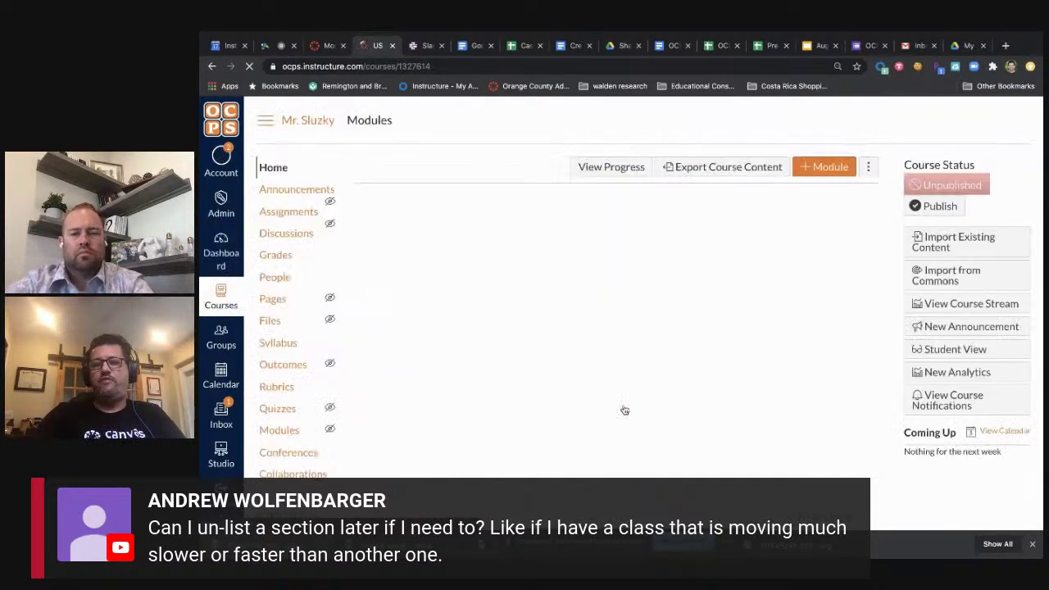
left_click(296, 214)
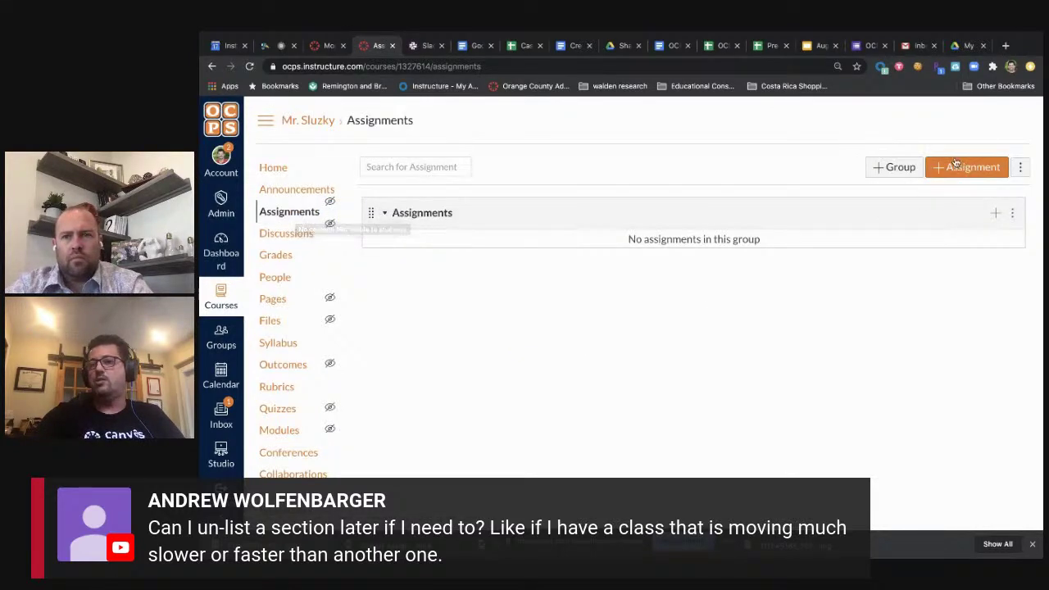
left_click(953, 169)
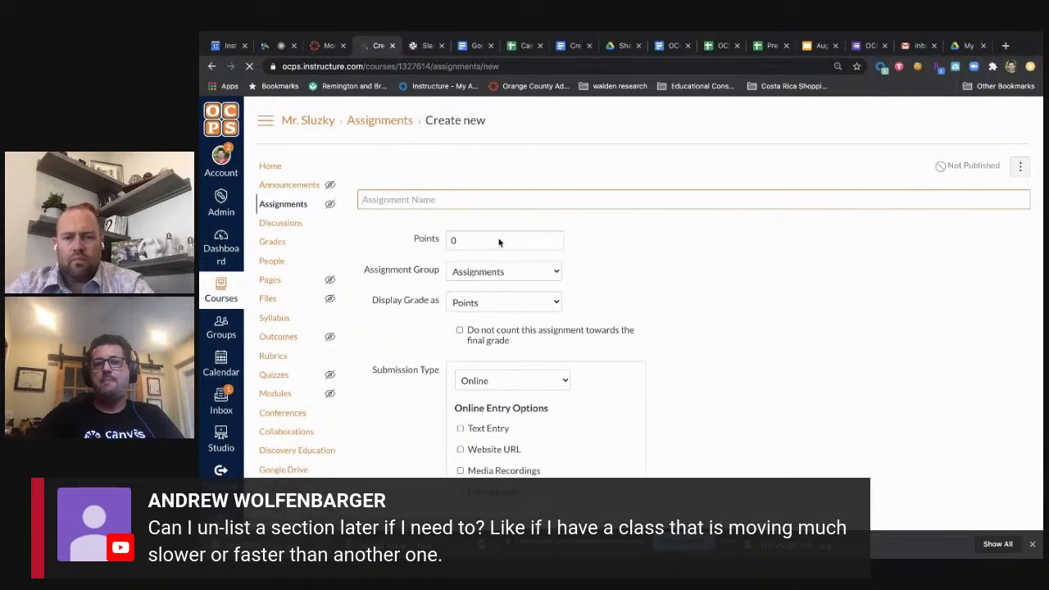
left_click(488, 201)
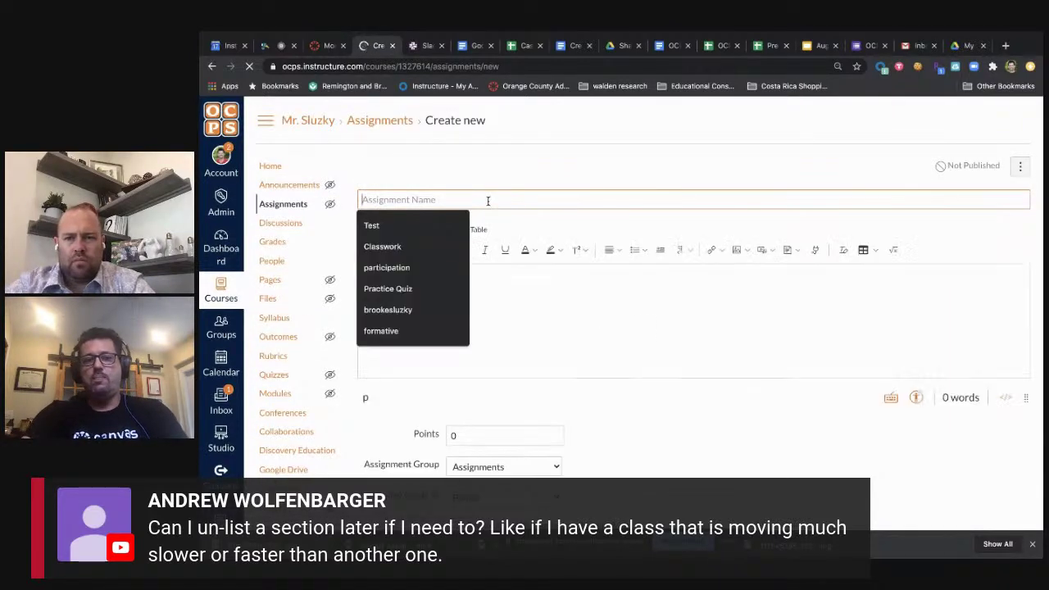
left_click(419, 231)
left_click(464, 298)
type("asdf")
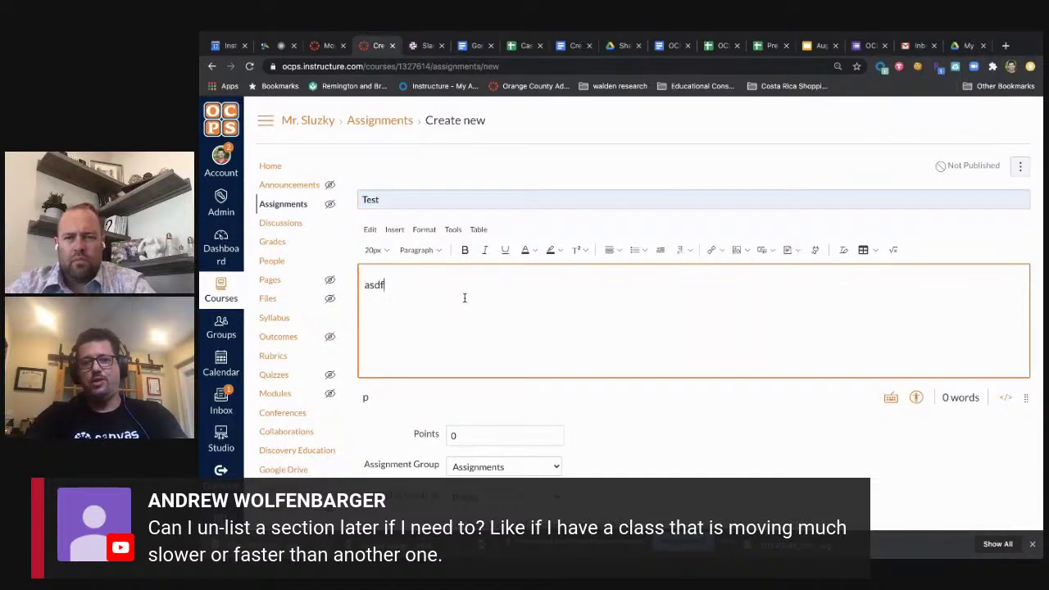
Set the assignment's due date for Everyone to Aug 18 11:59pm
scroll(670, 441, "down", 2)
scroll(671, 441, "down", 7)
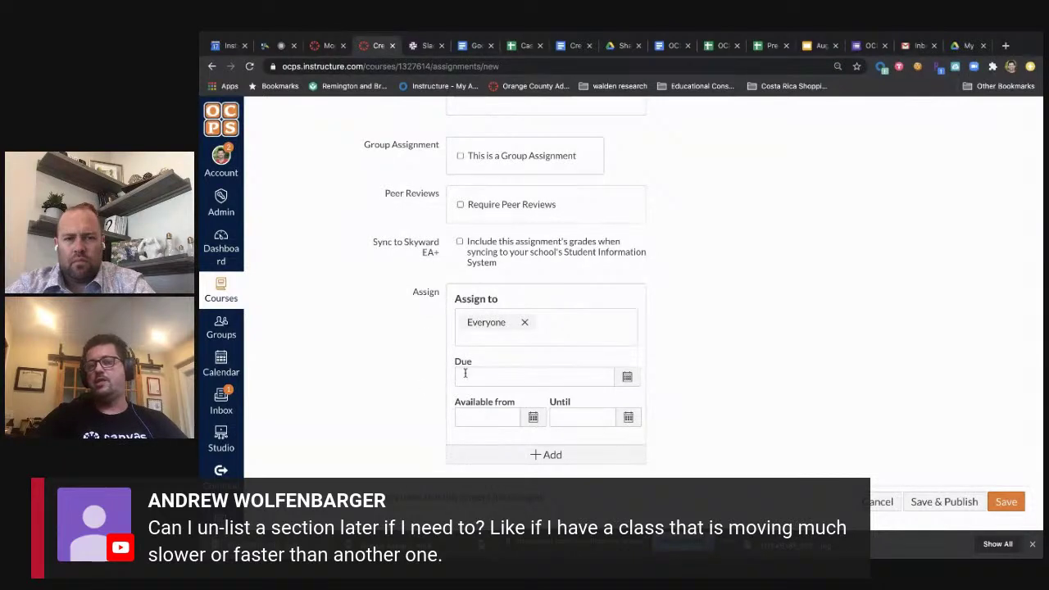
left_click(627, 376)
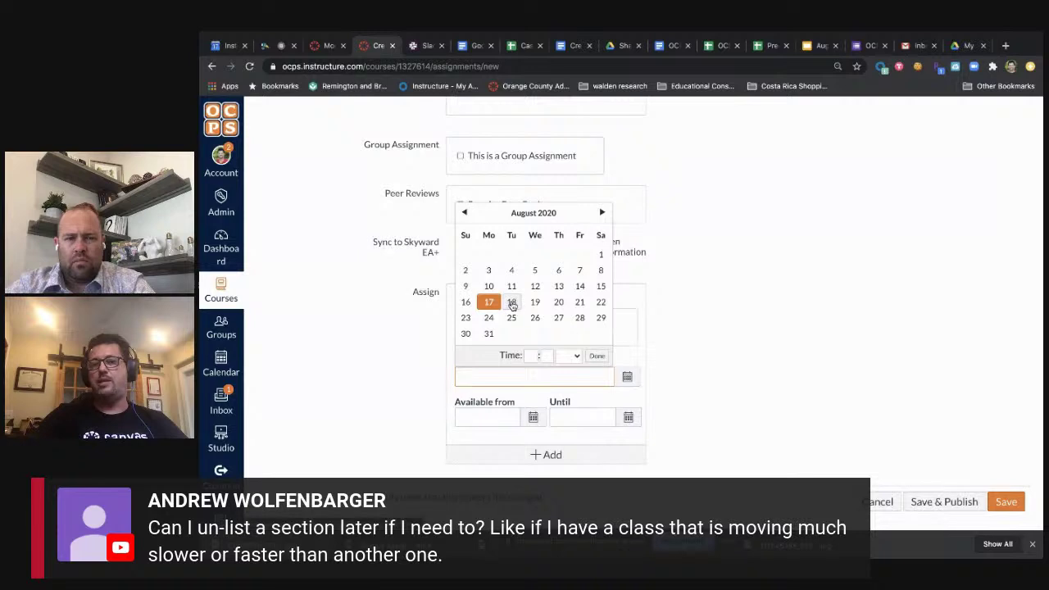
left_click(511, 303)
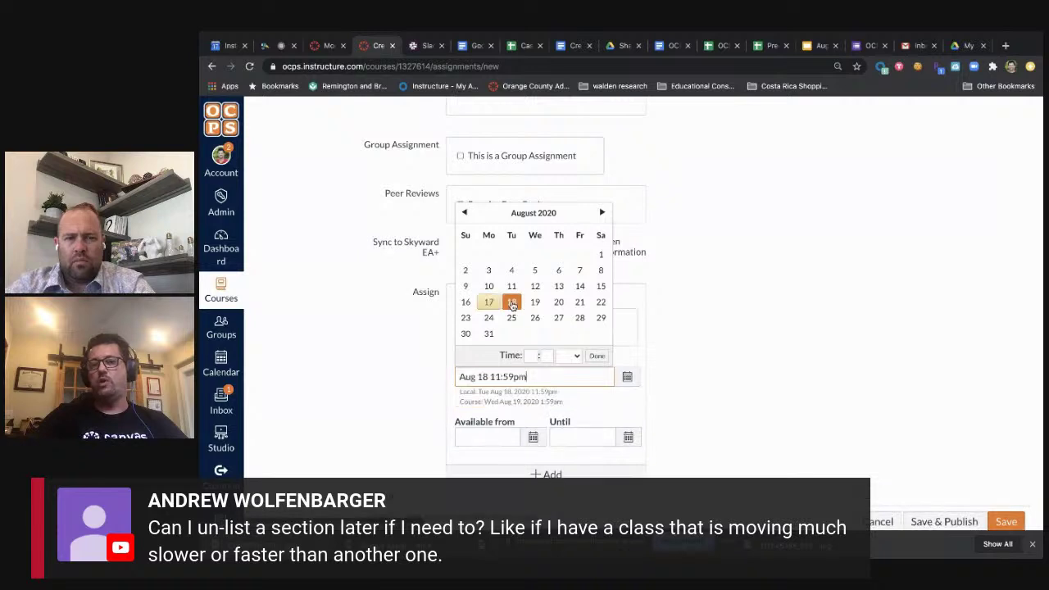
scroll(697, 385, "down", 1)
left_click(697, 385)
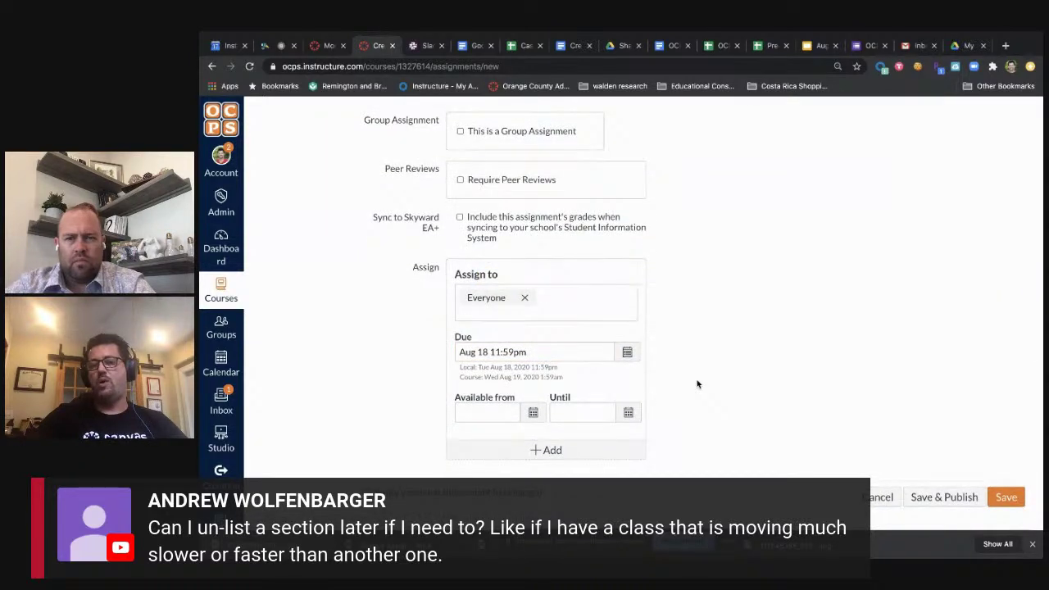
Add a second assignee block to the assignment and assign it to the Period 4 section
scroll(698, 384, "down", 1)
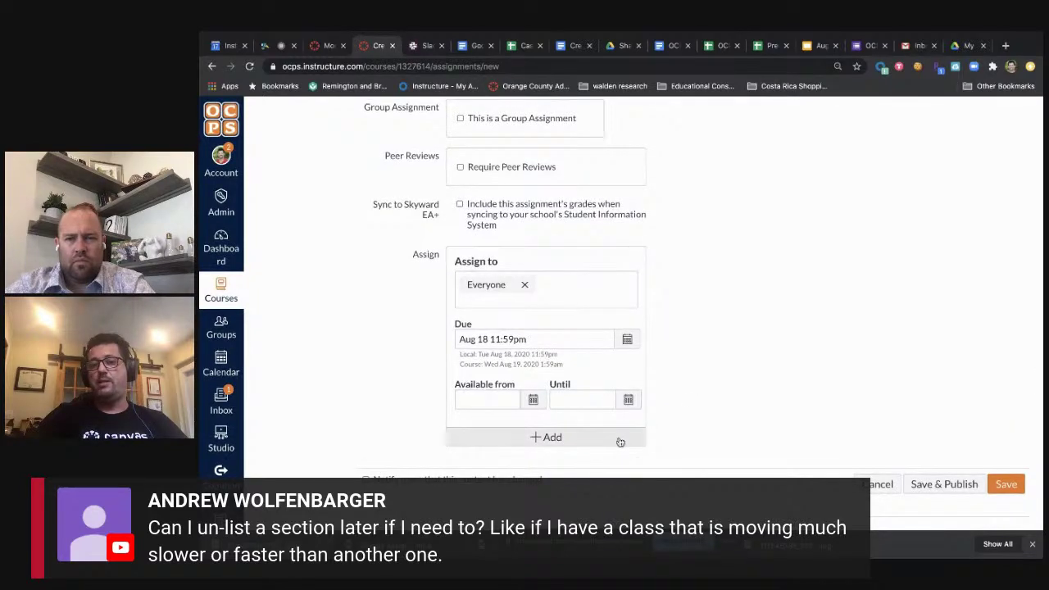
left_click(549, 440)
scroll(698, 452, "down", 2)
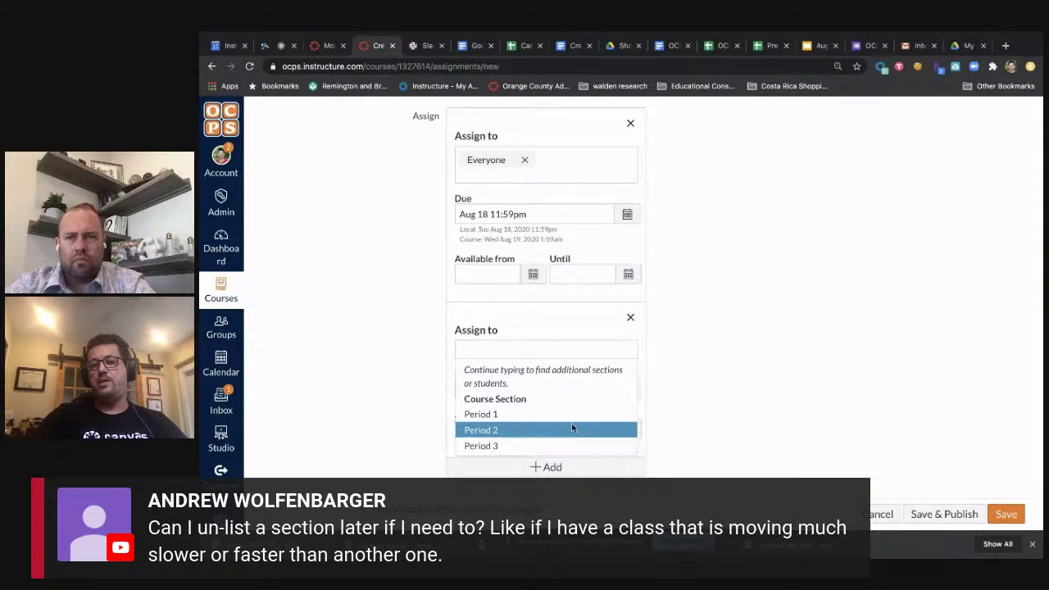
scroll(571, 435, "down", 1)
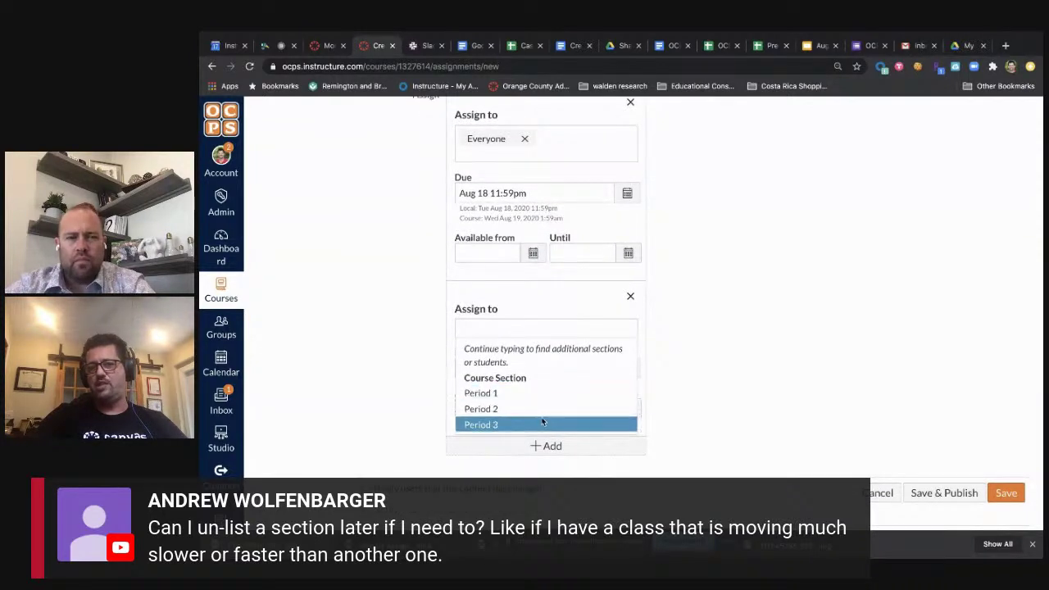
left_click(534, 331)
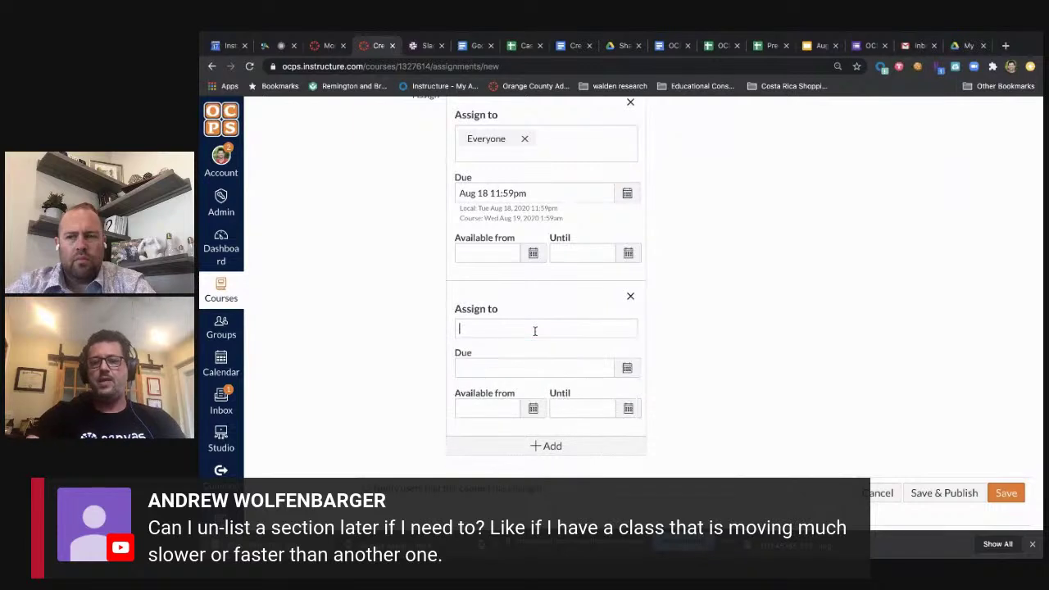
type("period")
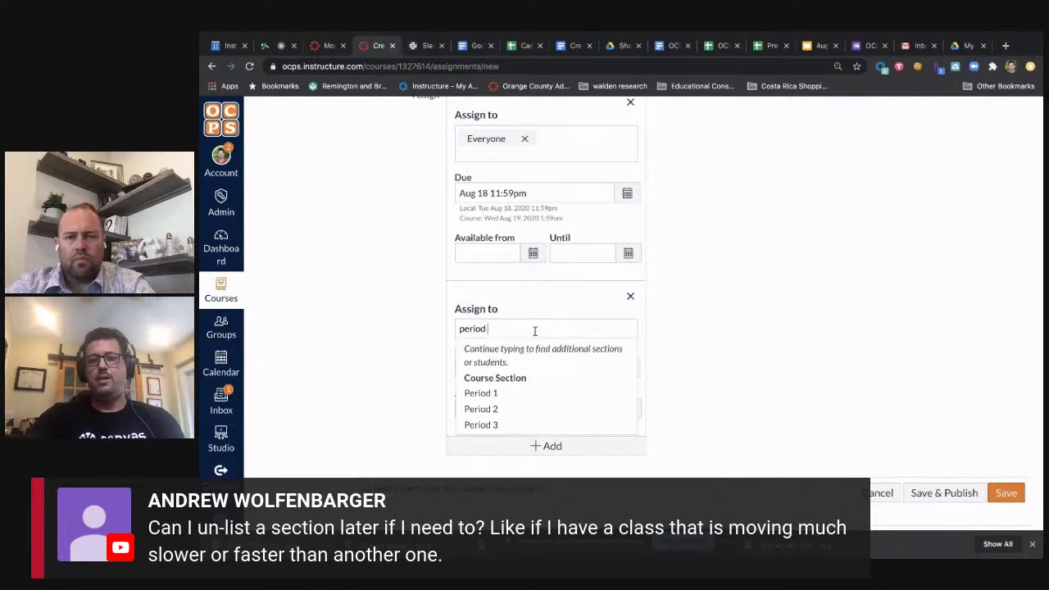
type(" 4")
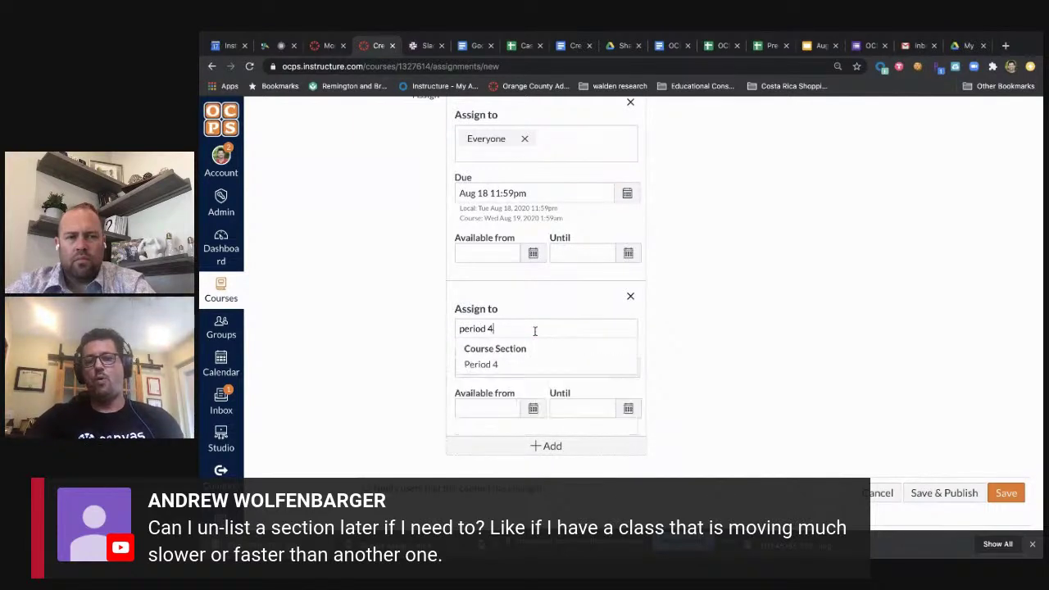
left_click(484, 366)
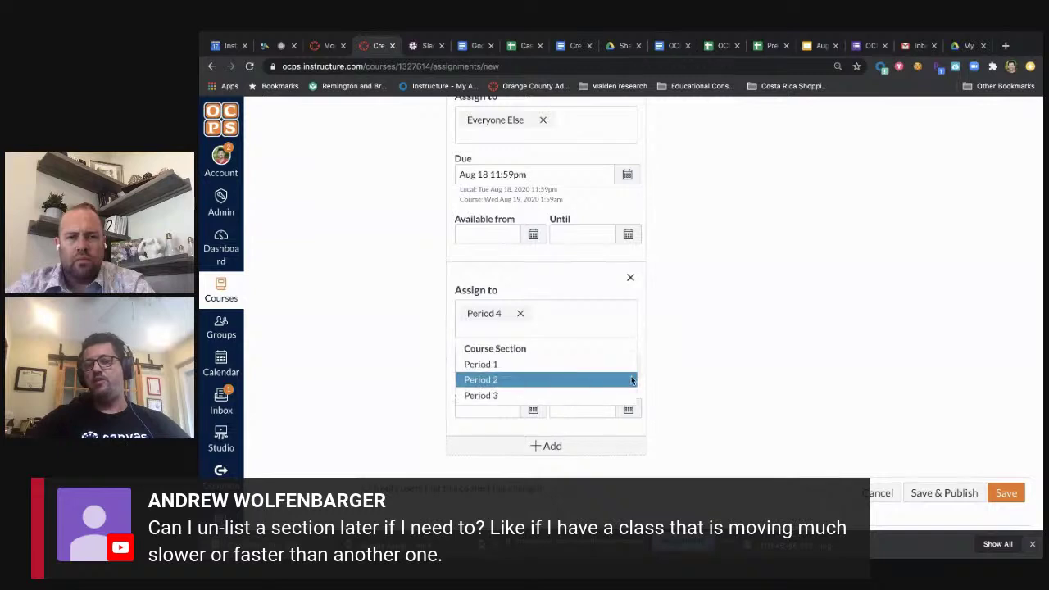
left_click(694, 377)
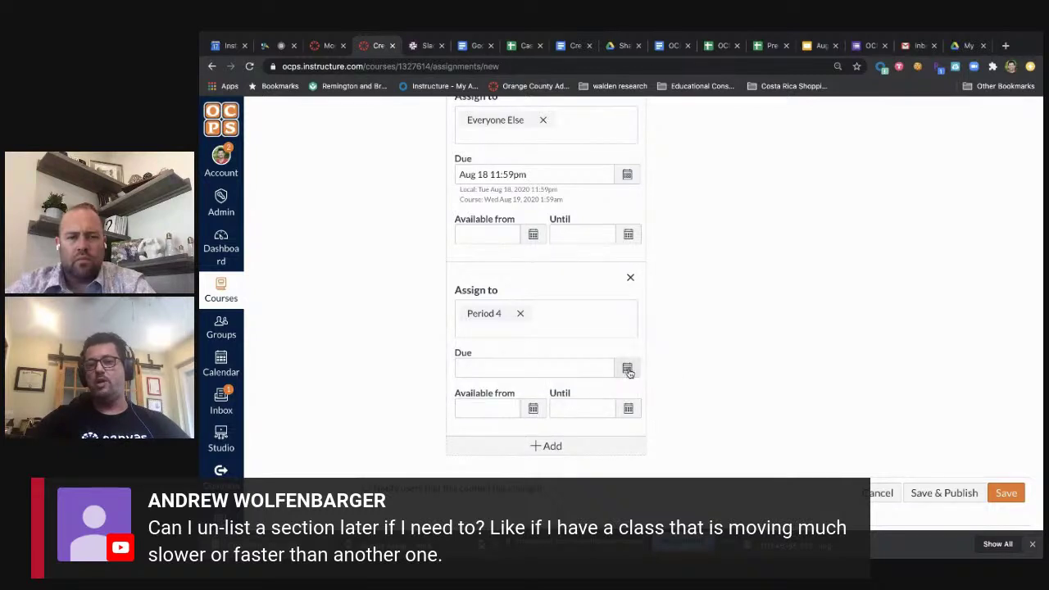
Set the Period 4 due date to Aug 20 11:59pm
left_click(627, 369)
left_click(558, 295)
left_click(676, 360)
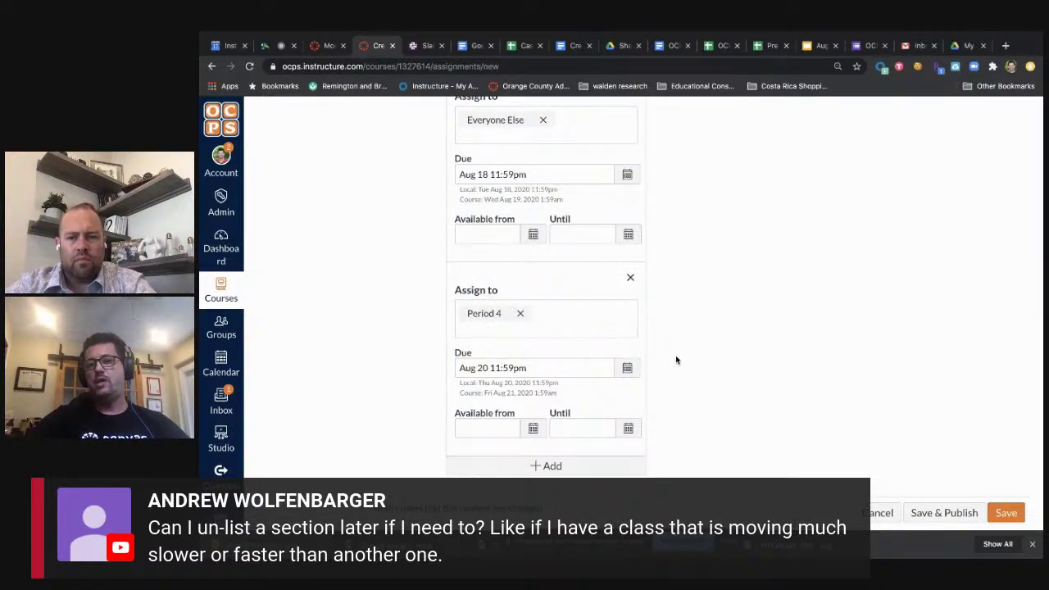
scroll(676, 359, "up", 1)
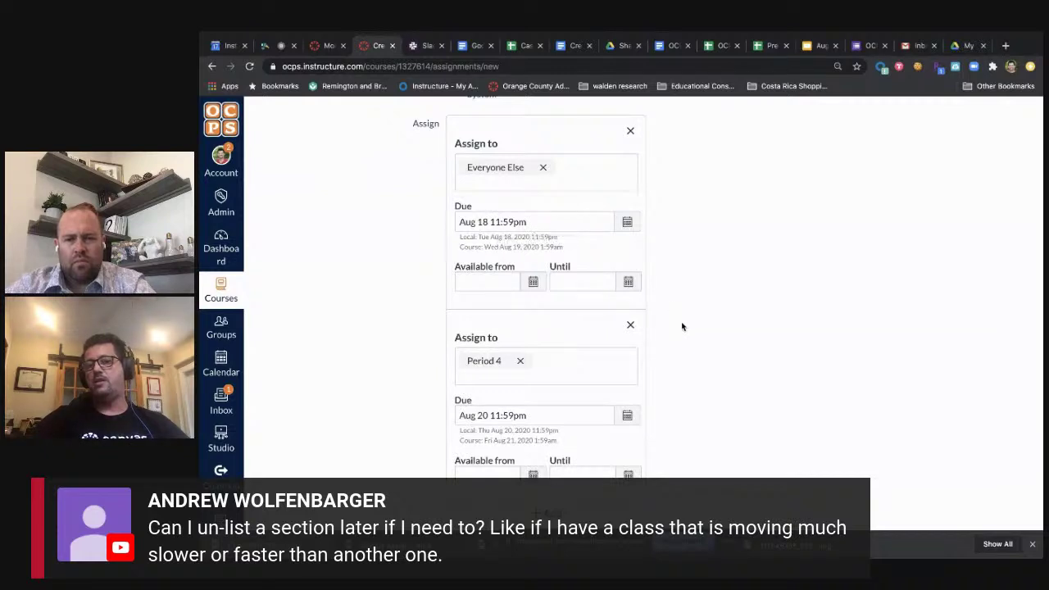
Allow File Uploads as the online submission entry option and save the assignment without publishing it
scroll(684, 323, "down", 2)
left_click(1004, 489)
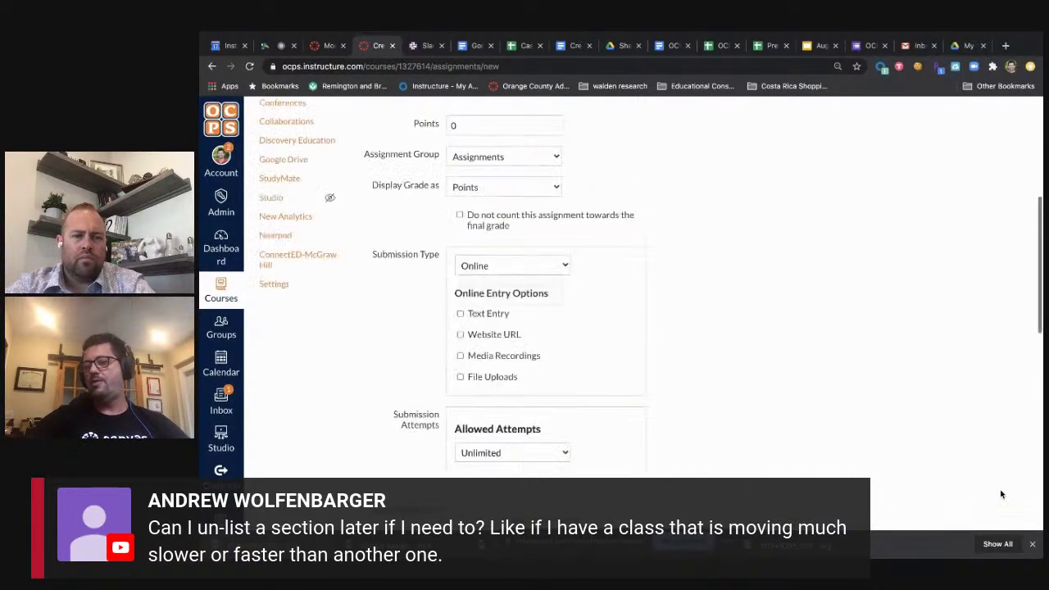
left_click(460, 377)
scroll(880, 429, "down", 10)
left_click(1008, 484)
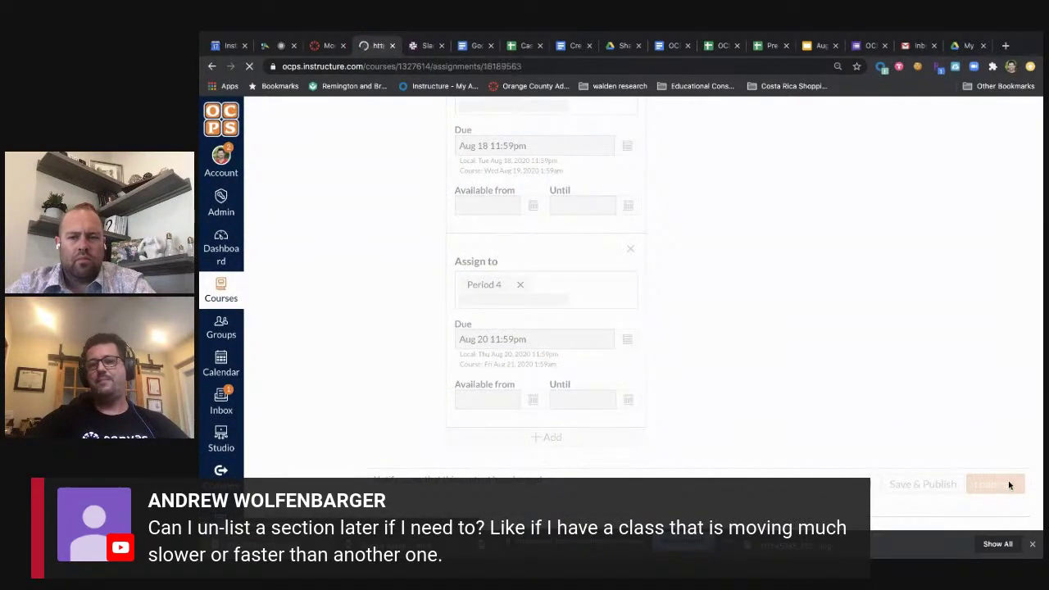